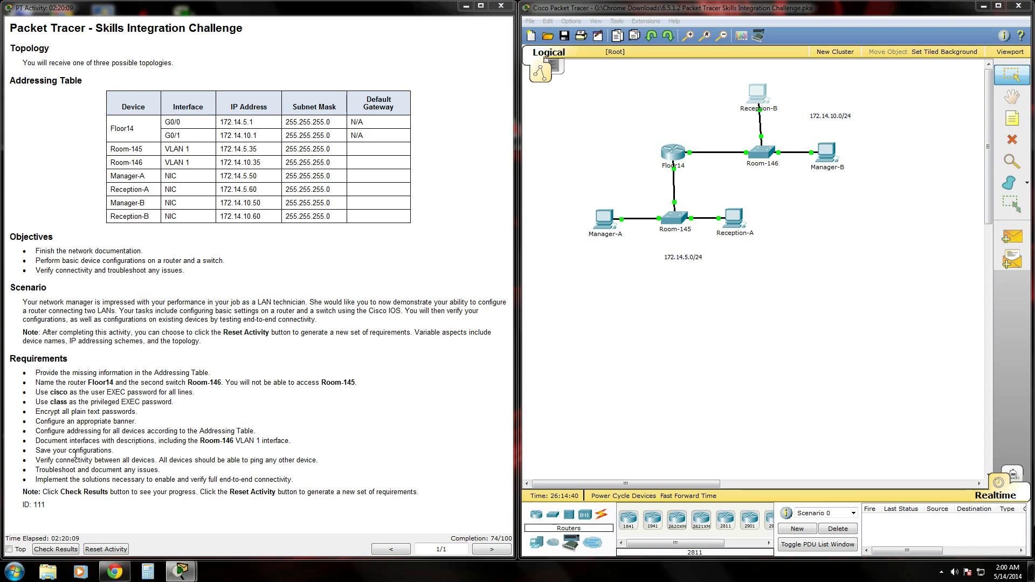
- Log into Floor14's console, enter privileged mode with its password, and enter global configuration
{"action": "left_click_drag", "start_coordinate": [35, 441], "coordinate": [294, 441]}
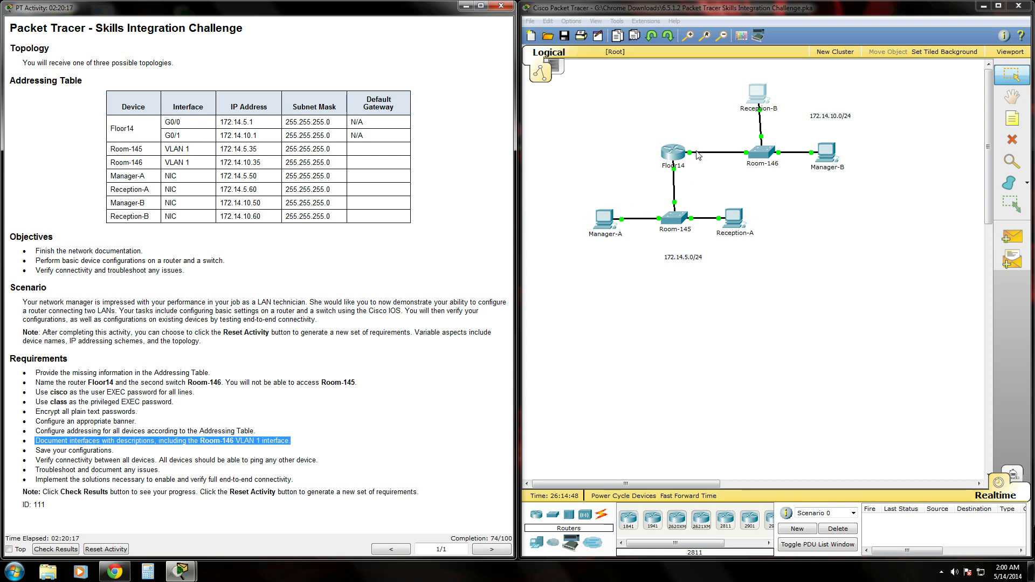
{"action": "left_click", "coordinate": [671, 157]}
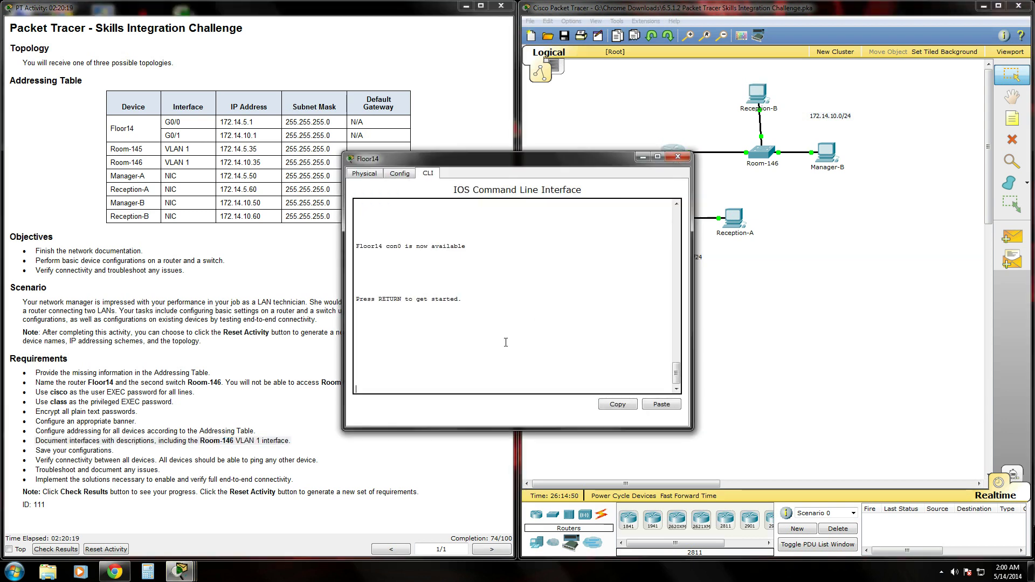
{"action": "key", "text": "Return"}
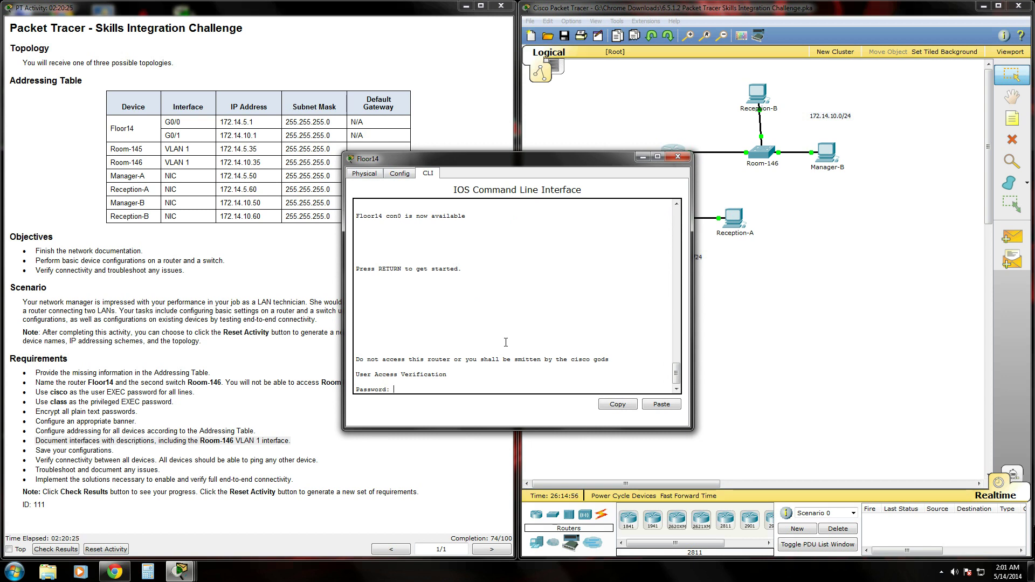
{"action": "key", "text": "Return"}
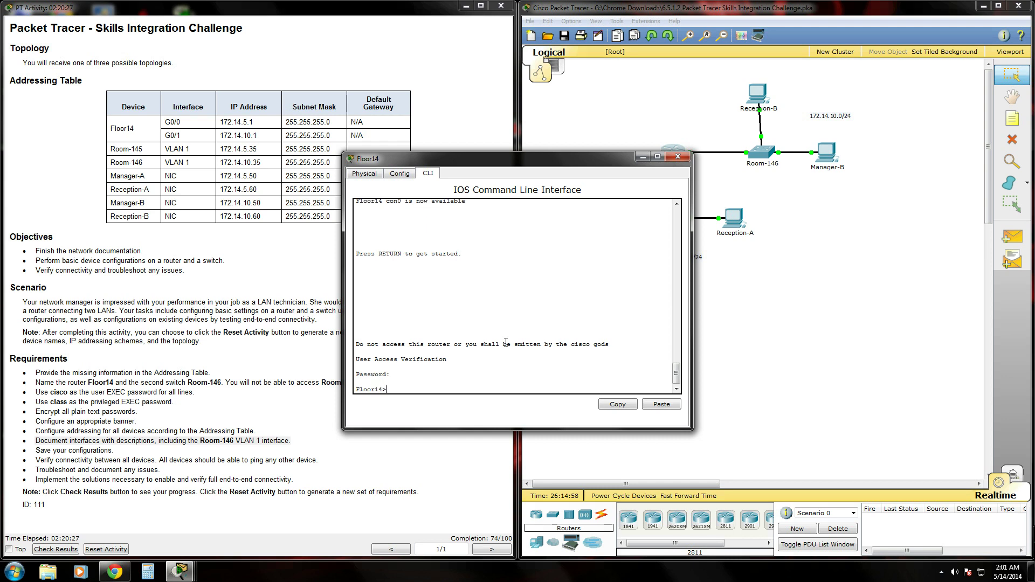
{"action": "type", "text": "enable"}
{"action": "key", "text": "Return"}
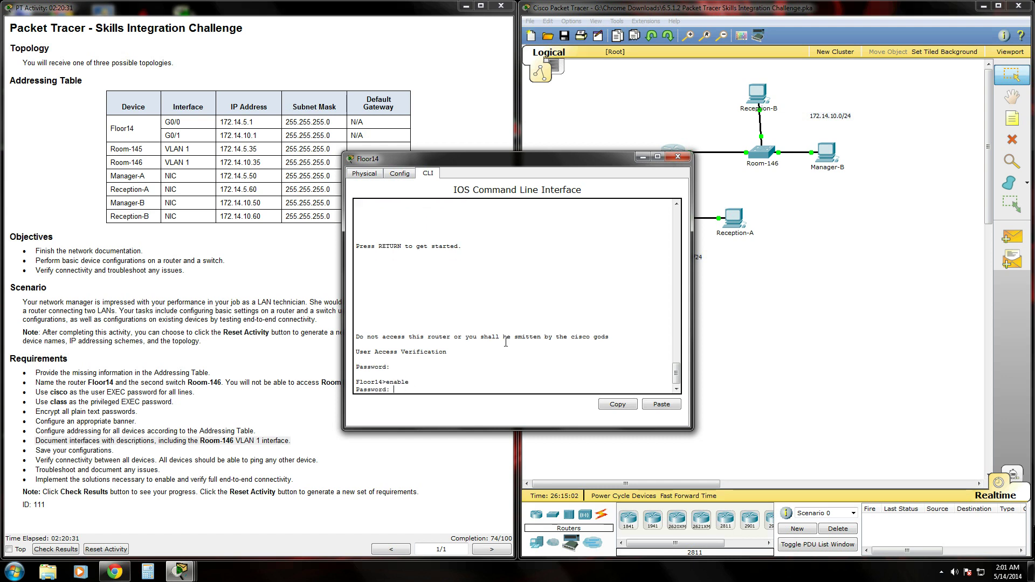
{"action": "type", "text": "class"}
{"action": "key", "text": "Return"}
{"action": "type", "text": "conf t"}
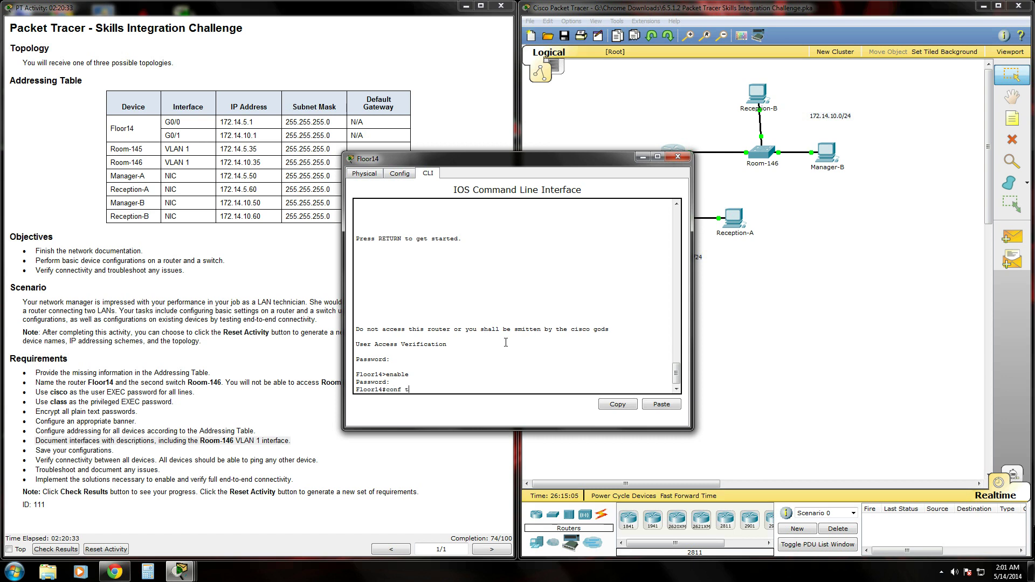
{"action": "key", "text": "Return"}
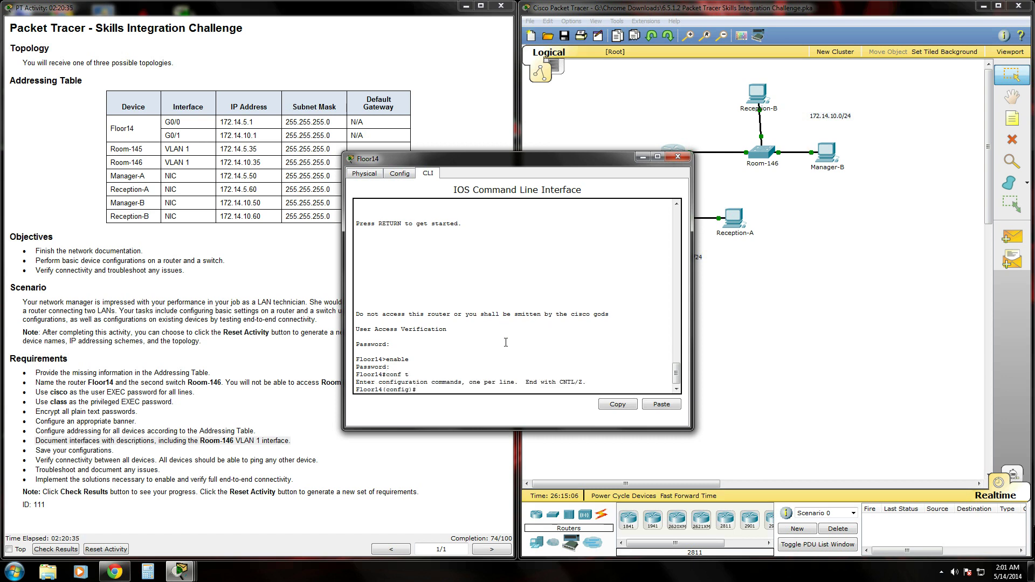
- Describe interface G0/0 as 'connected to LAN switch 145'
{"action": "type", "text": "int gig 0/0"}
{"action": "key", "text": "Return"}
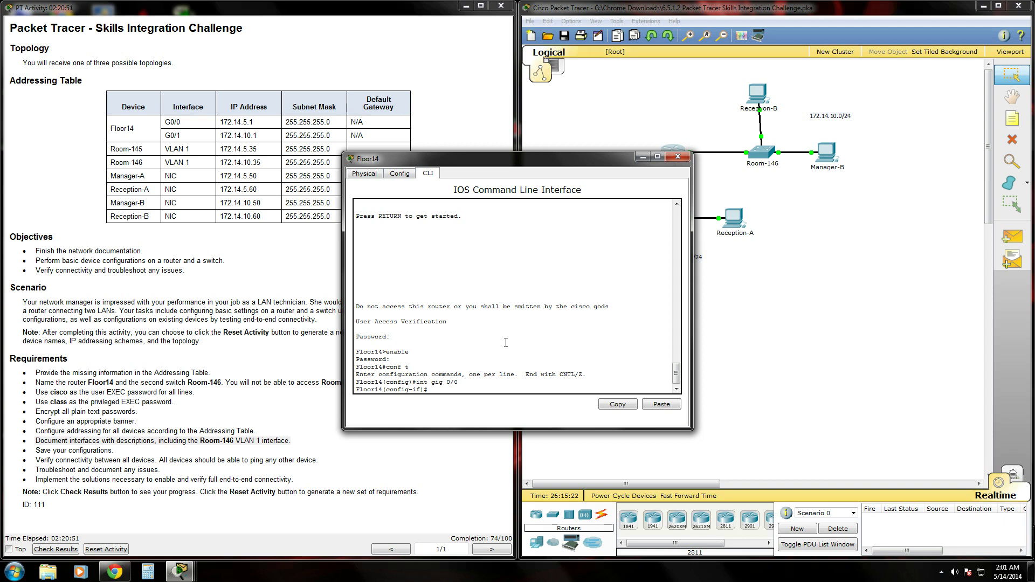
{"action": "type", "text": "descriptio"}
{"action": "type", "text": "n connected to LAN switch 145"}
{"action": "key", "text": "Return"}
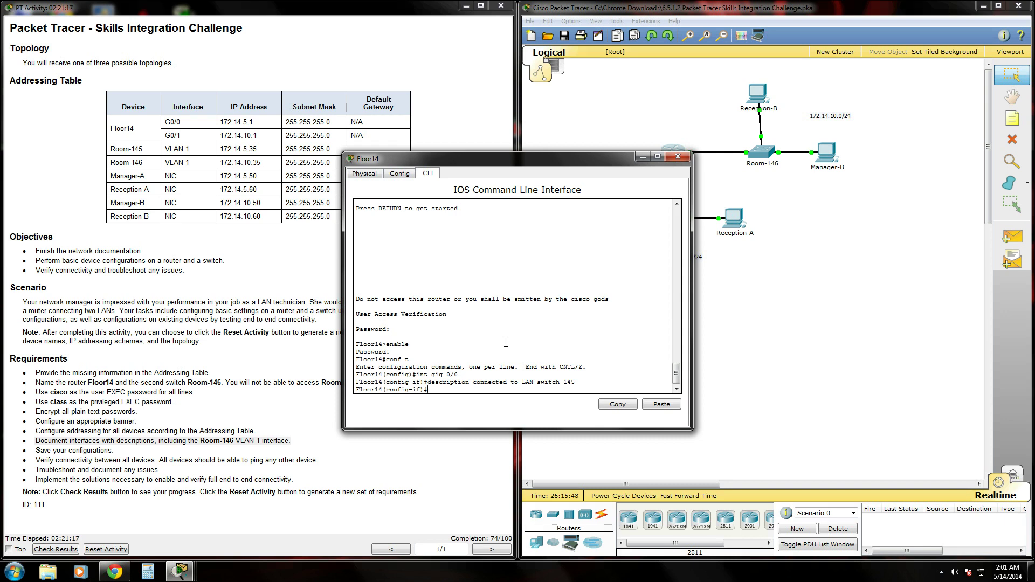
- Give G0/1 the description 'adshfjhdlkfdsa' and exit configuration mode
{"action": "type", "text": "int gig 0/1"}
{"action": "key", "text": "Return"}
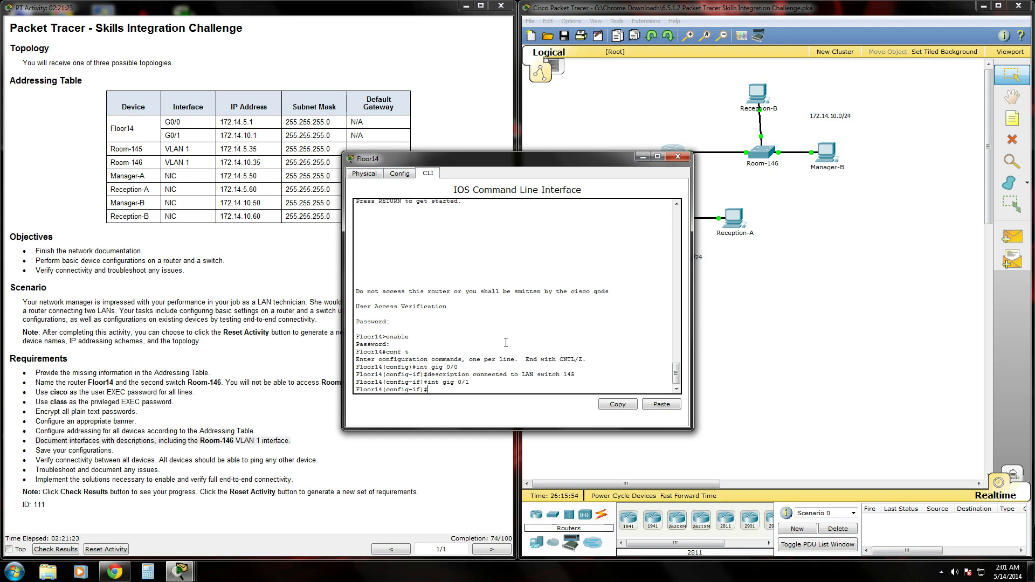
{"action": "type", "text": "description"}
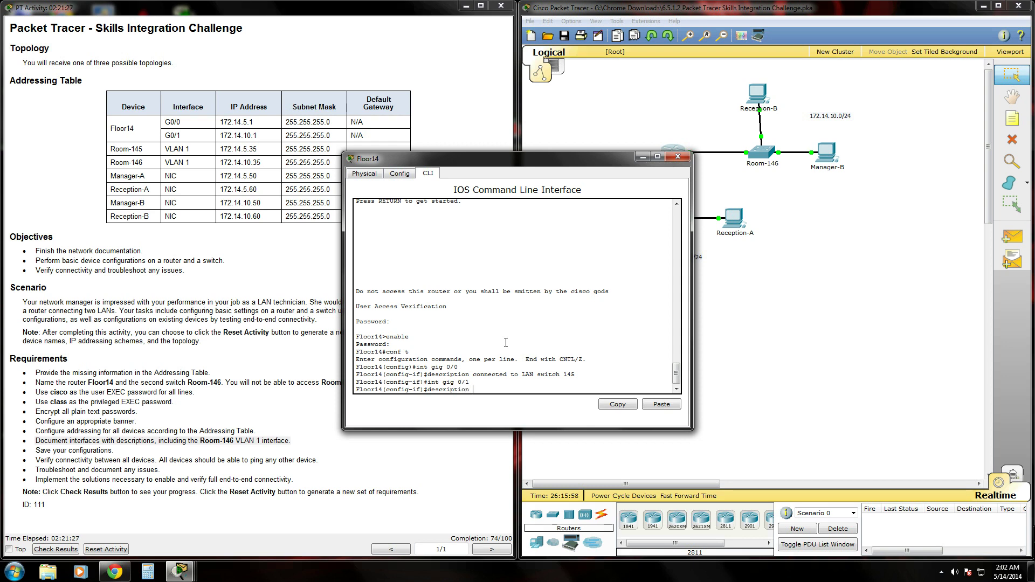
{"action": "type", "text": " adshfjhdlkfdsa"}
{"action": "key", "text": "Return"}
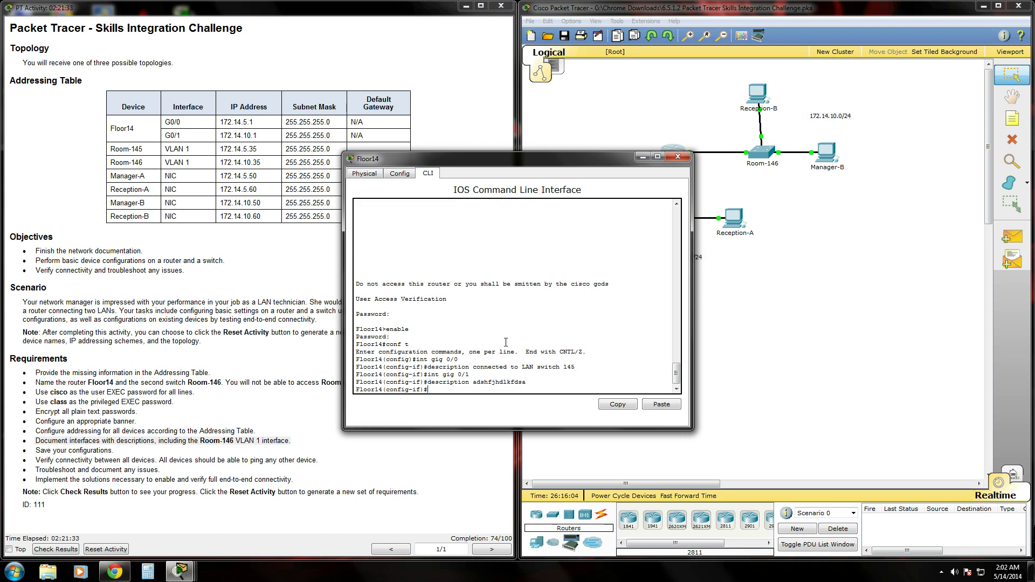
{"action": "type", "text": "end"}
{"action": "key", "text": "Return"}
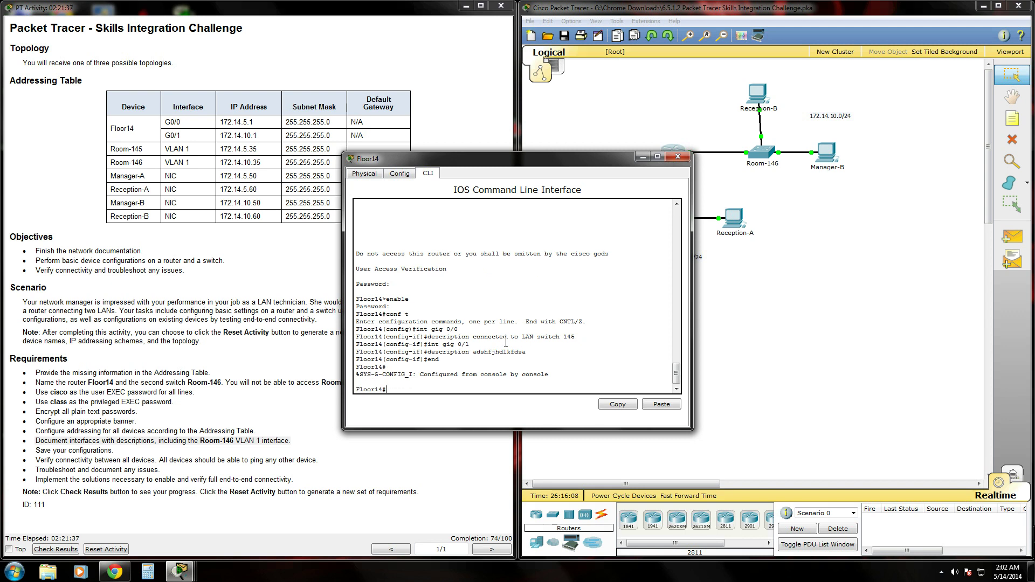
- Log into Room-146's console, enable privileged mode, and enter global configuration
{"action": "left_click", "coordinate": [677, 158]}
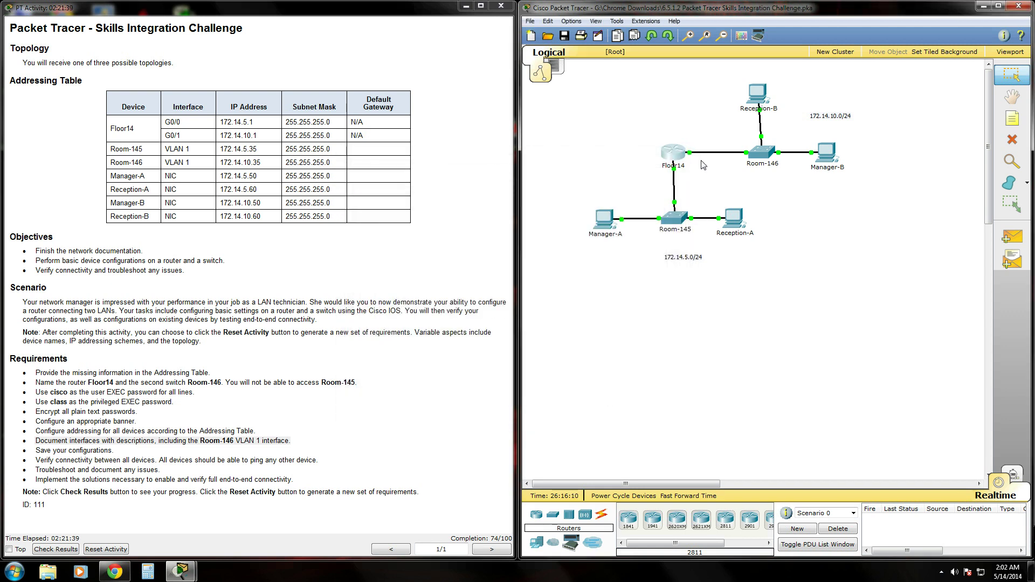
{"action": "left_click", "coordinate": [762, 153]}
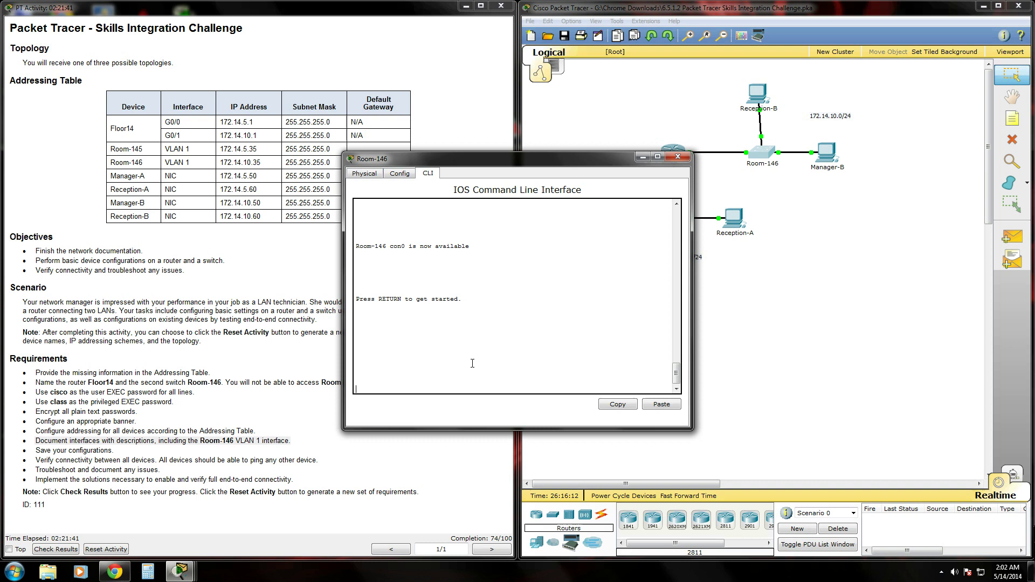
{"action": "key", "text": "Return"}
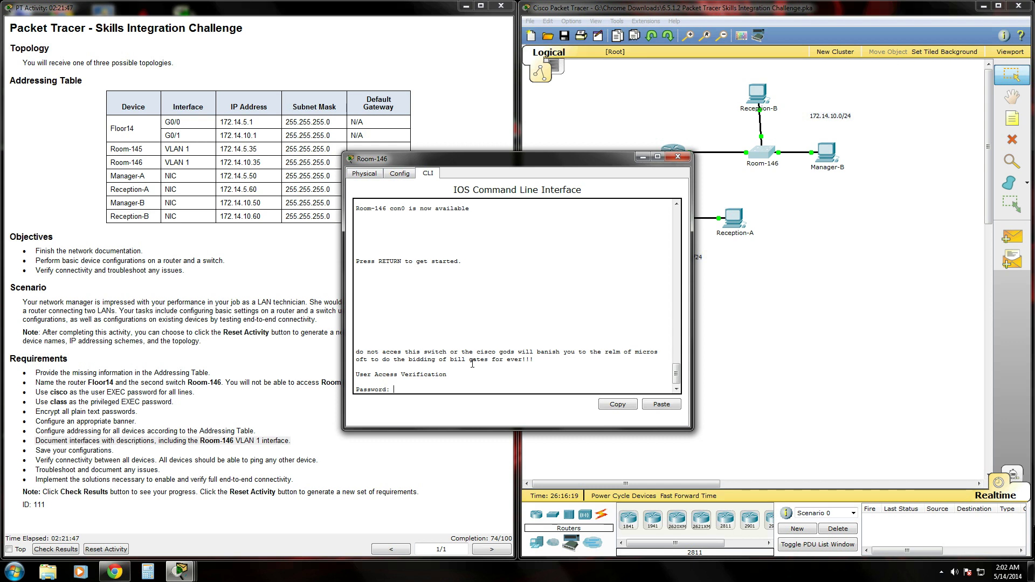
{"action": "key", "text": "Return"}
{"action": "type", "text": "enab"}
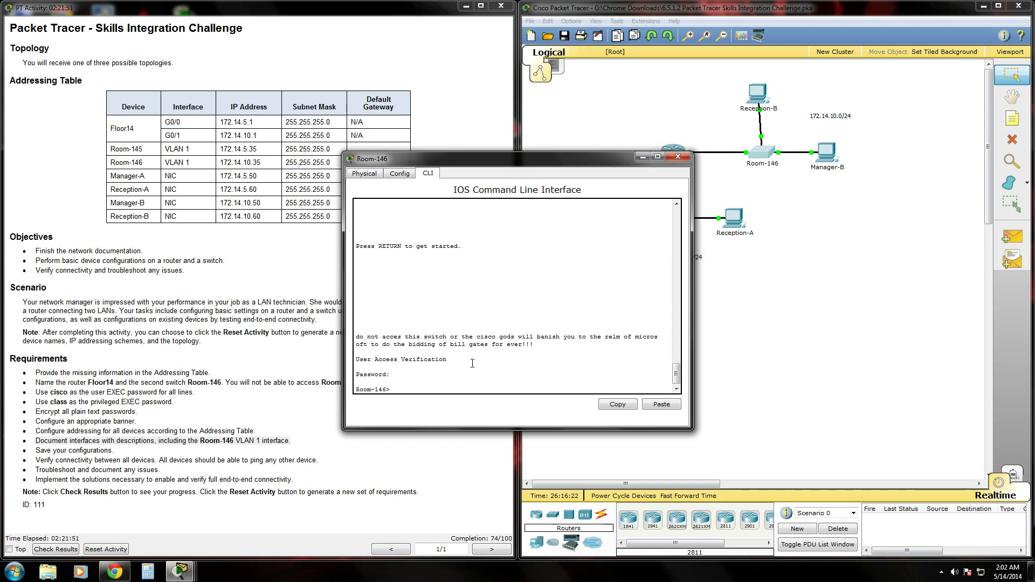
{"action": "type", "text": "enable"}
{"action": "key", "text": "Return"}
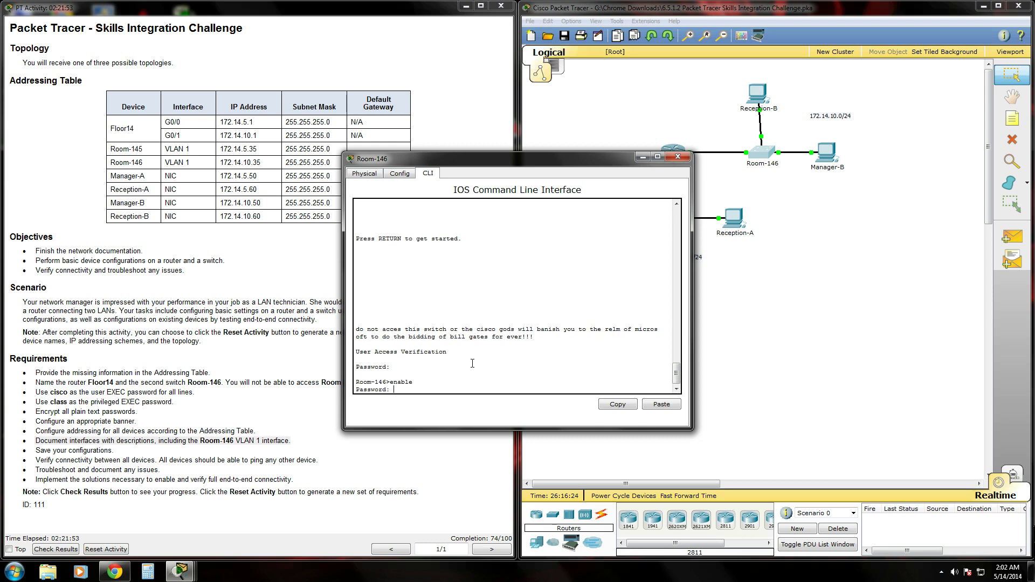
{"action": "key", "text": "Return"}
{"action": "type", "text": "conf t"}
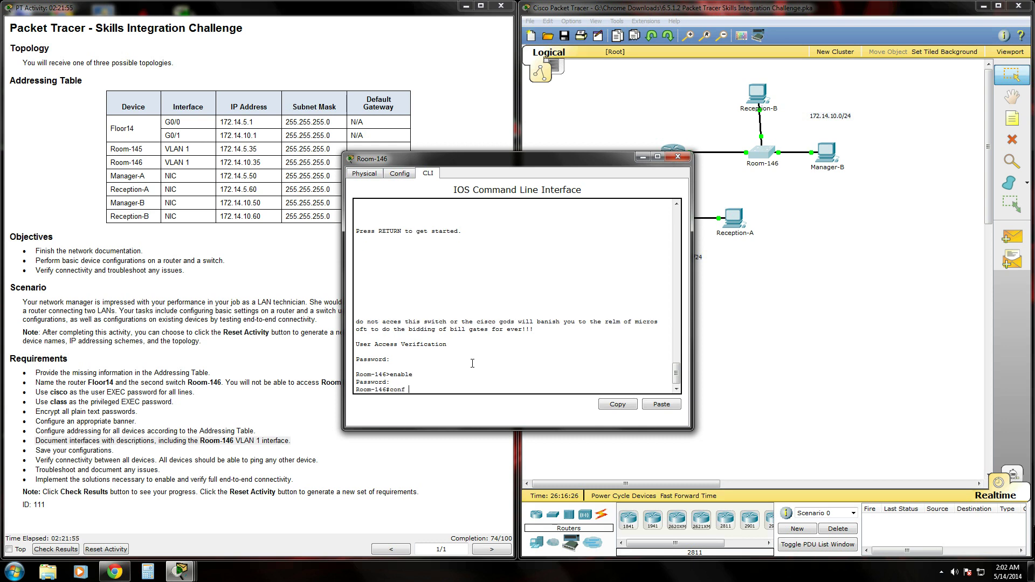
{"action": "key", "text": "Return"}
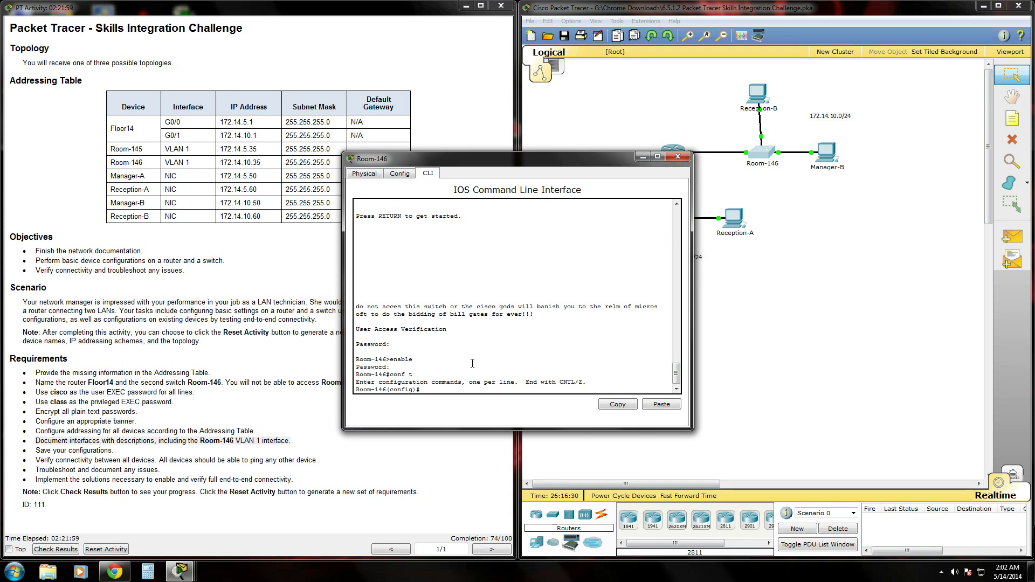
- Set the VLAN 1 interface description to 'fjdaklfj'
{"action": "left_click_drag", "start_coordinate": [480, 167], "coordinate": [652, 191]}
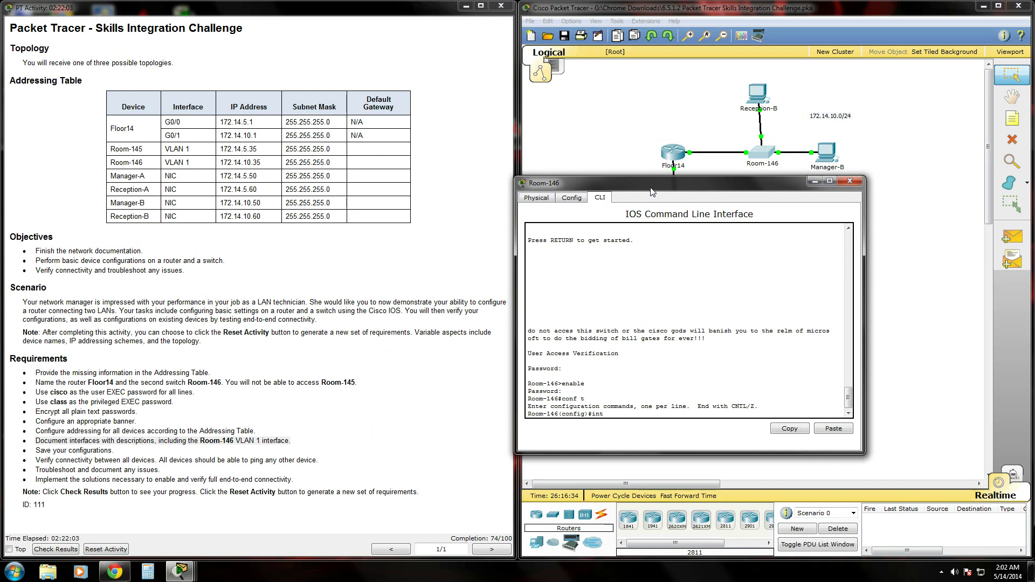
{"action": "type", "text": "int vlan 1"}
{"action": "key", "text": "Return"}
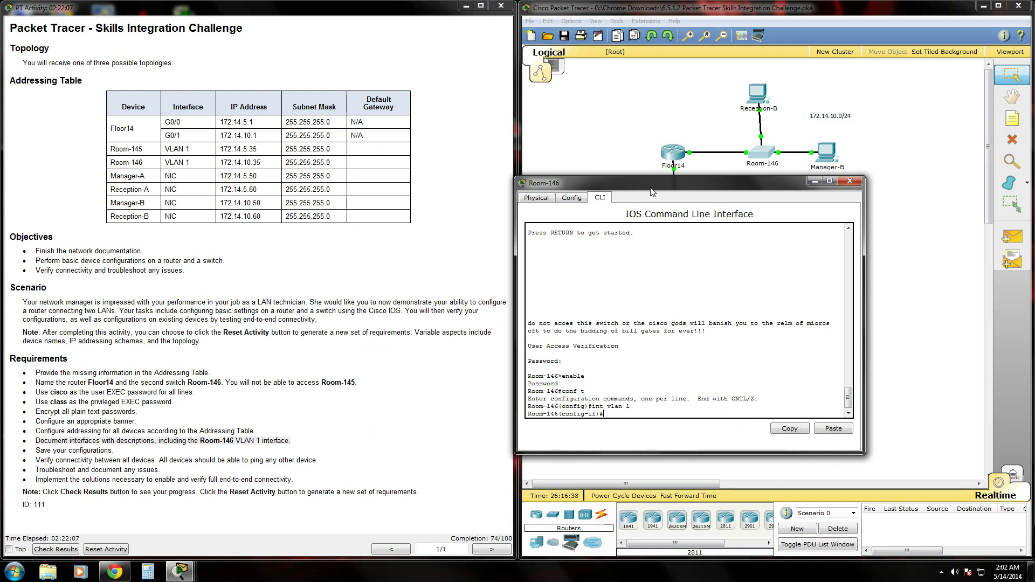
{"action": "type", "text": "description fjdaklfj;"}
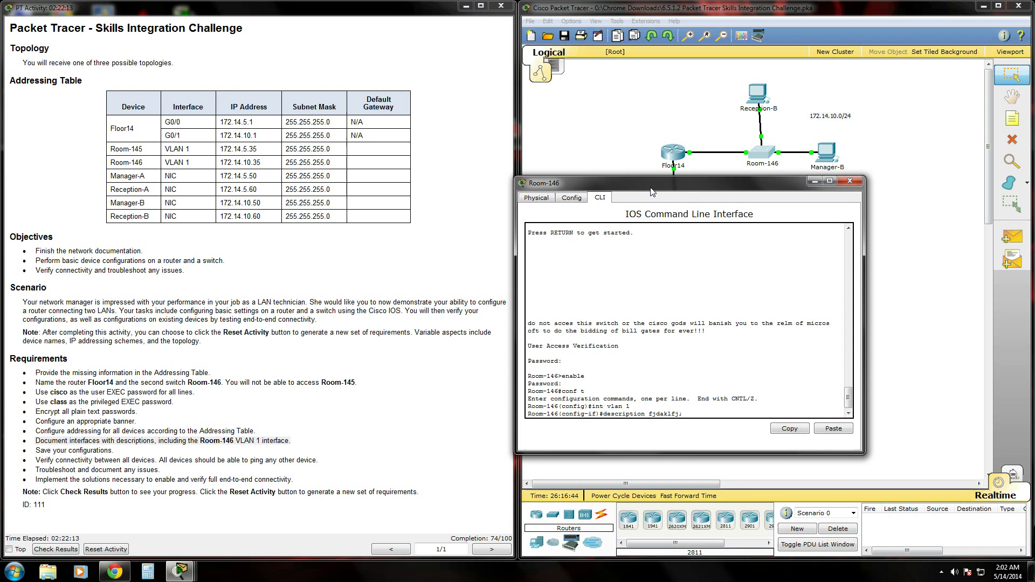
{"action": "key", "text": "BackSpace"}
{"action": "key", "text": "Return"}
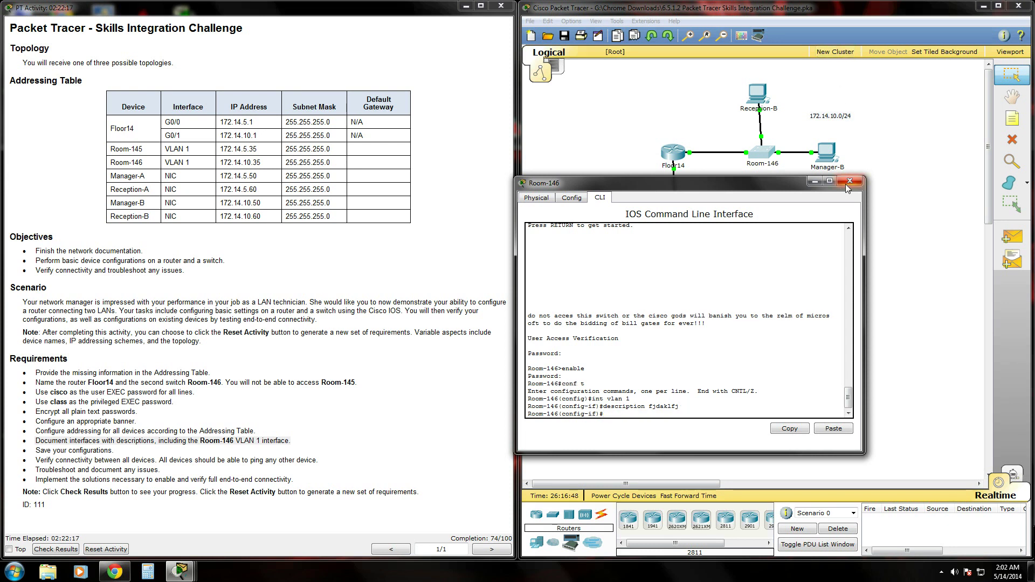
- Save Room-146's running configuration to startup-config with 'copy run start' and close it
{"action": "type", "text": "end"}
{"action": "key", "text": "Return"}
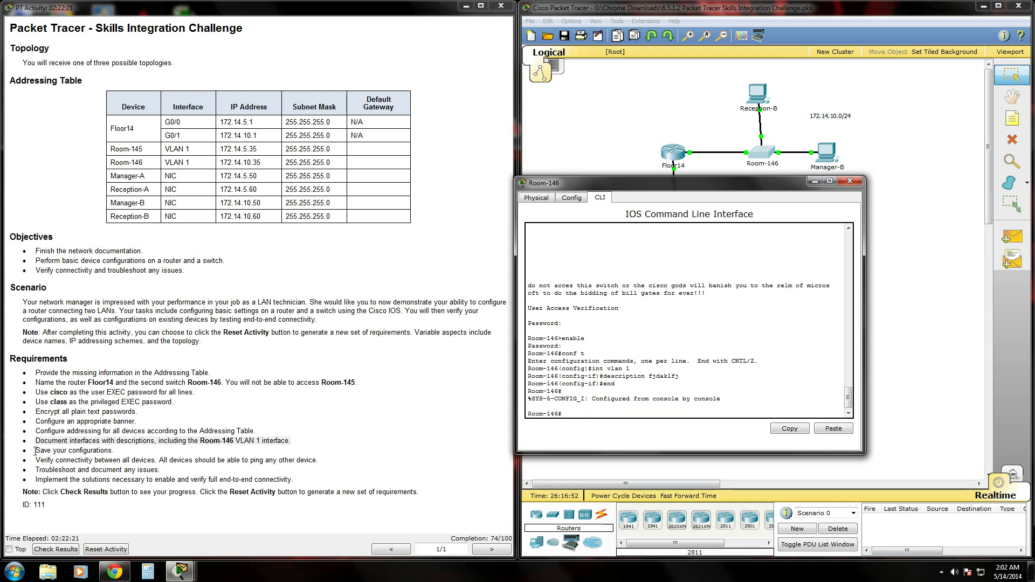
{"action": "left_click_drag", "start_coordinate": [34, 451], "coordinate": [350, 456]}
{"action": "left_click", "coordinate": [652, 413]}
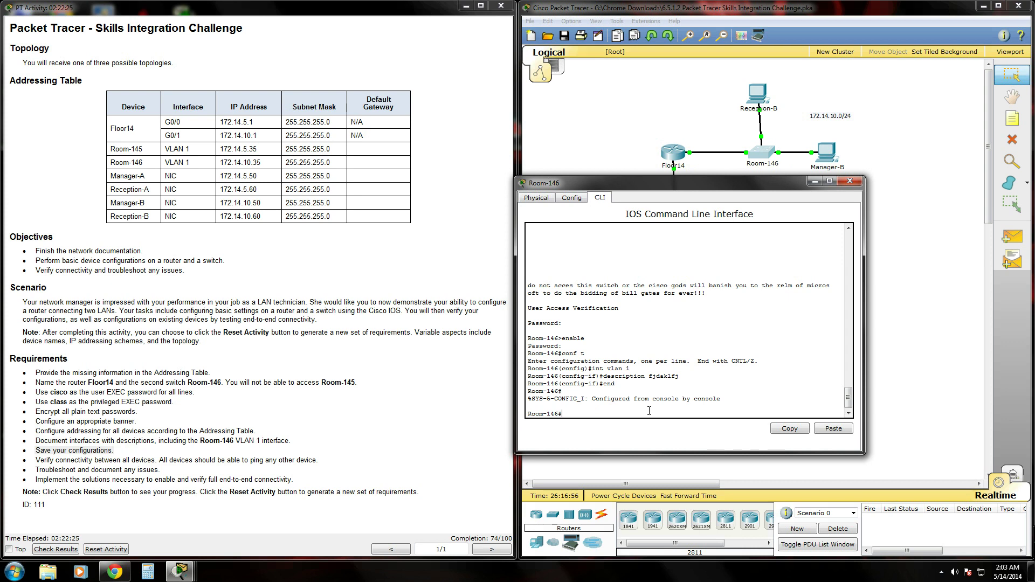
{"action": "type", "text": "copy run start"}
{"action": "key", "text": "Return"}
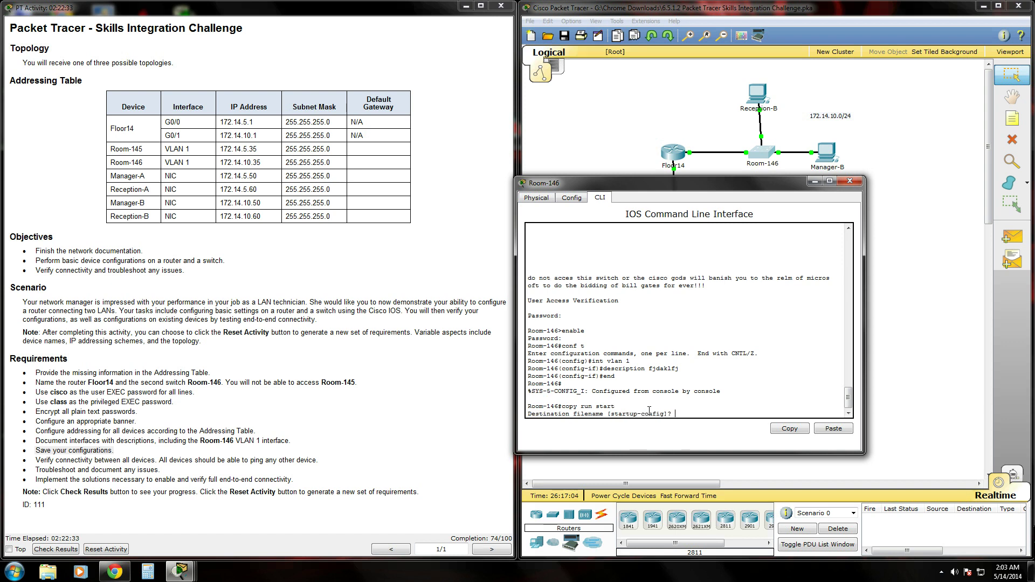
{"action": "key", "text": "Return"}
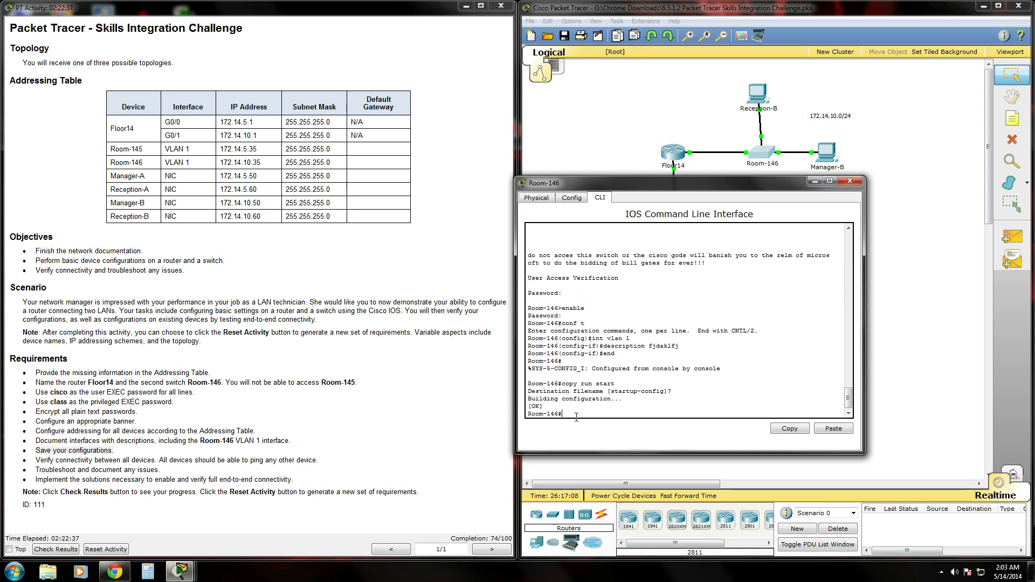
{"action": "left_click", "coordinate": [849, 181]}
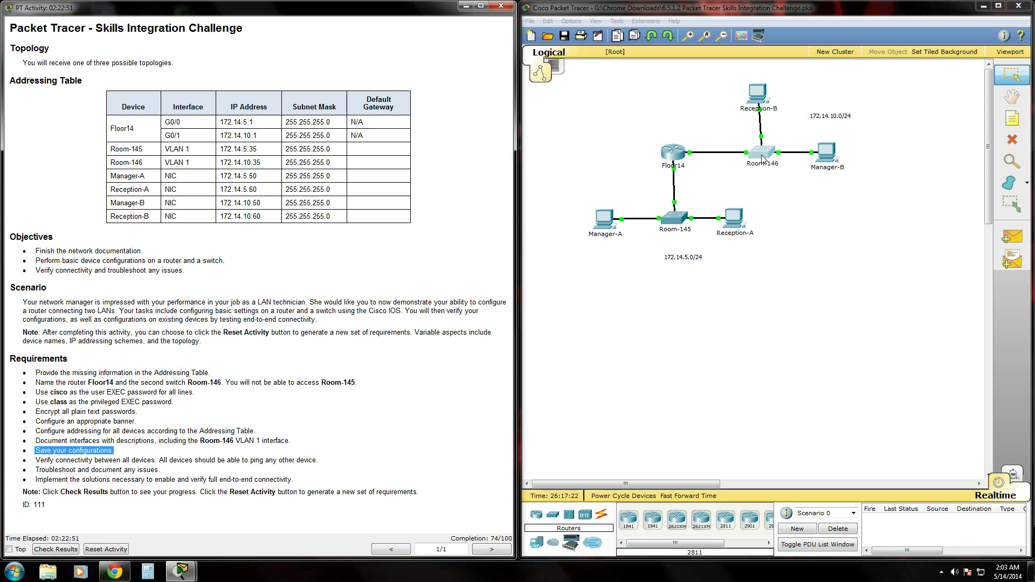
- Save Floor14's running configuration to startup-config
{"action": "left_click", "coordinate": [674, 156]}
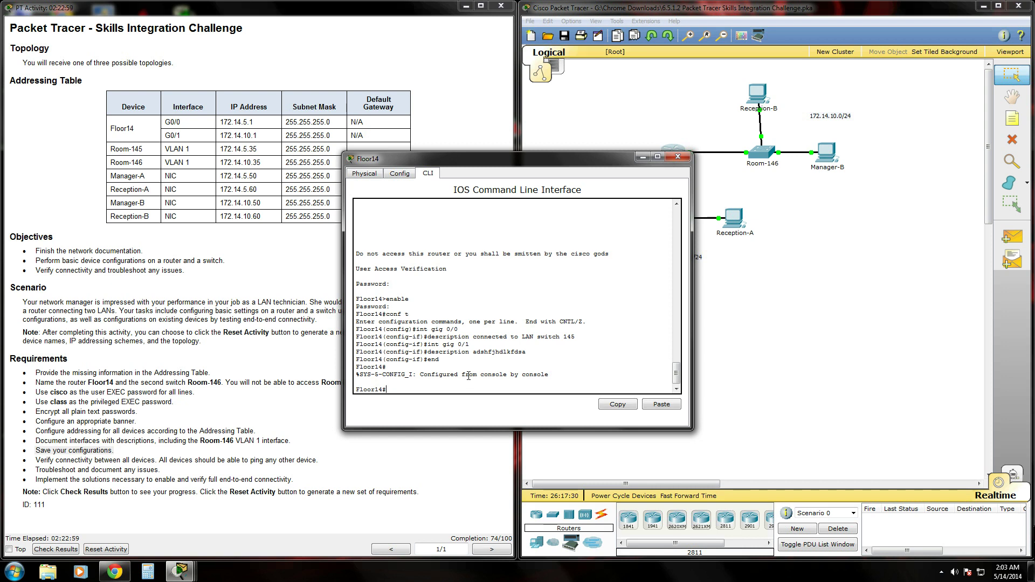
{"action": "type", "text": "copy run start"}
{"action": "key", "text": "Return"}
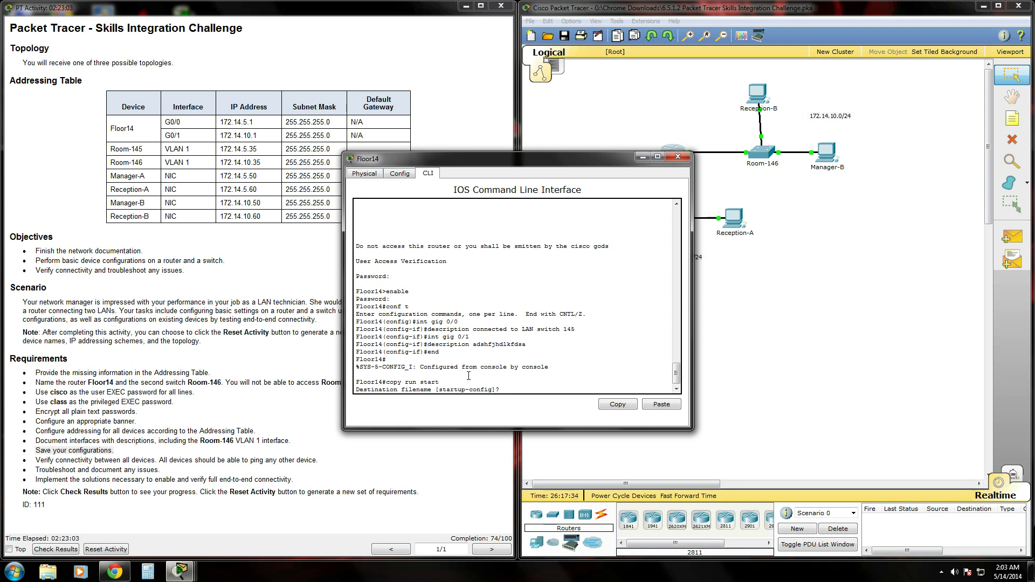
{"action": "key", "text": "Return"}
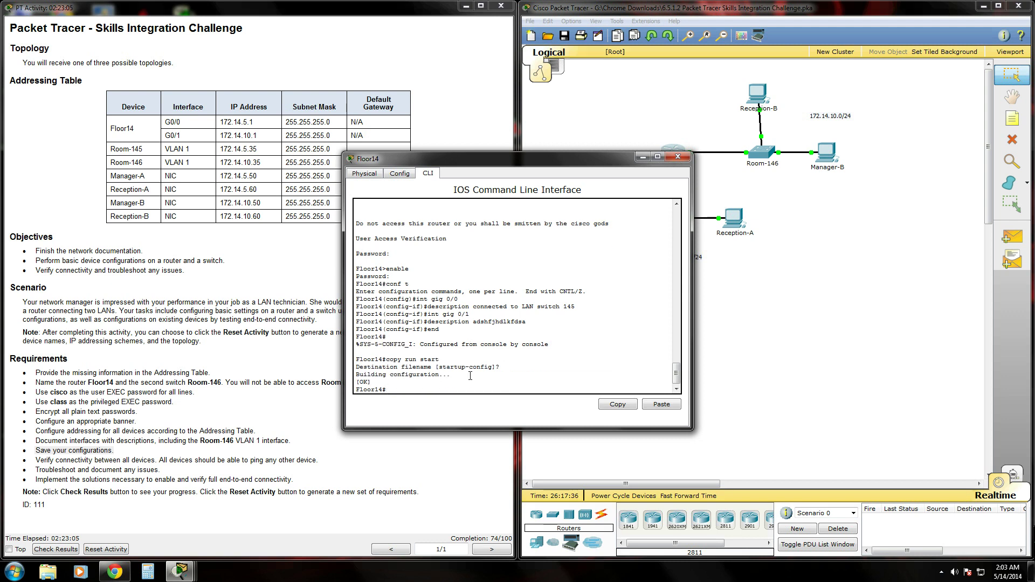
{"action": "left_click", "coordinate": [678, 157]}
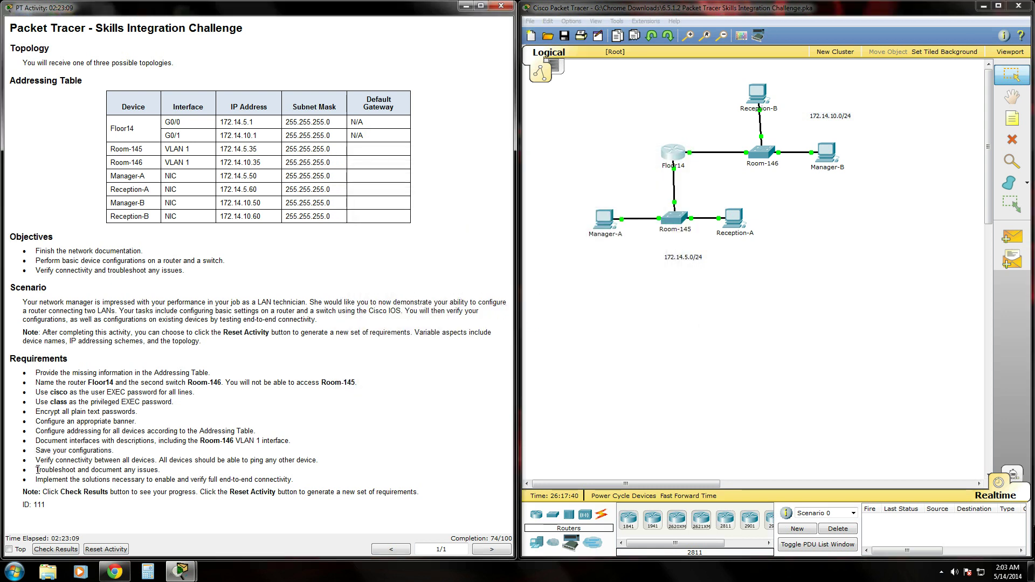
- Enter 172.14.5.1 in Manager-A's Default Gateway field under IP Configuration
{"action": "left_click_drag", "start_coordinate": [37, 470], "coordinate": [439, 463]}
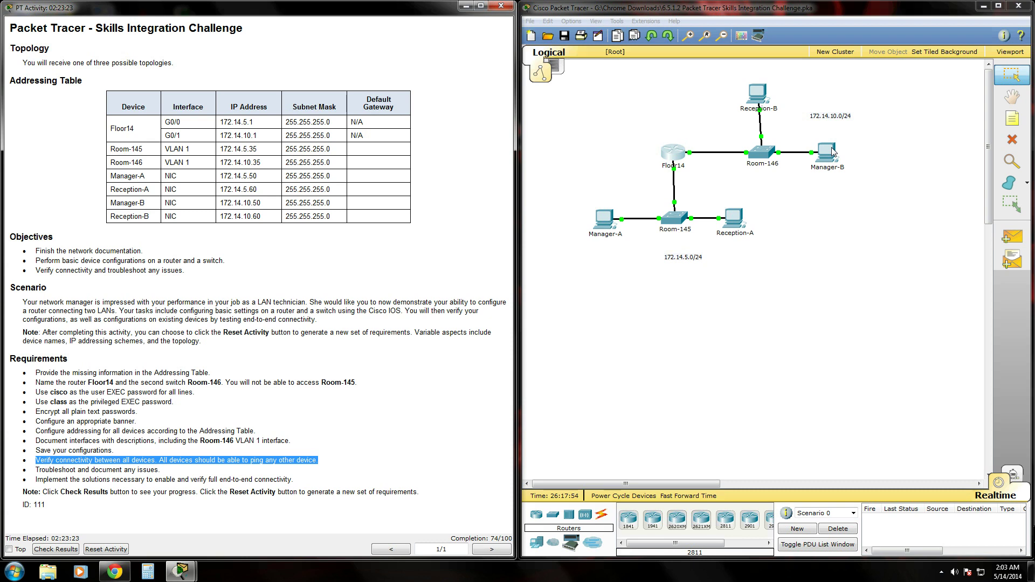
{"action": "left_click", "coordinate": [602, 225]}
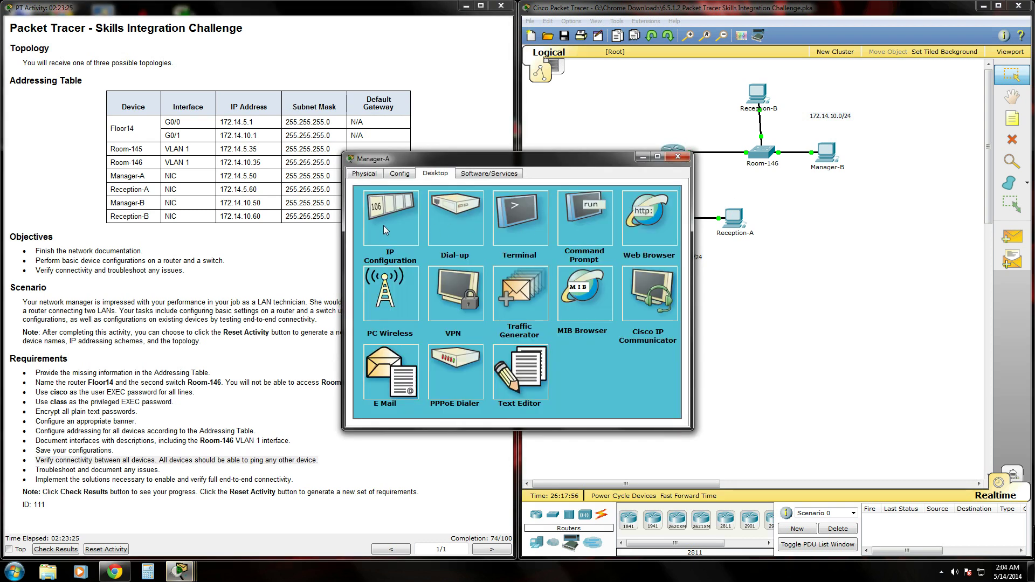
{"action": "left_click", "coordinate": [375, 225]}
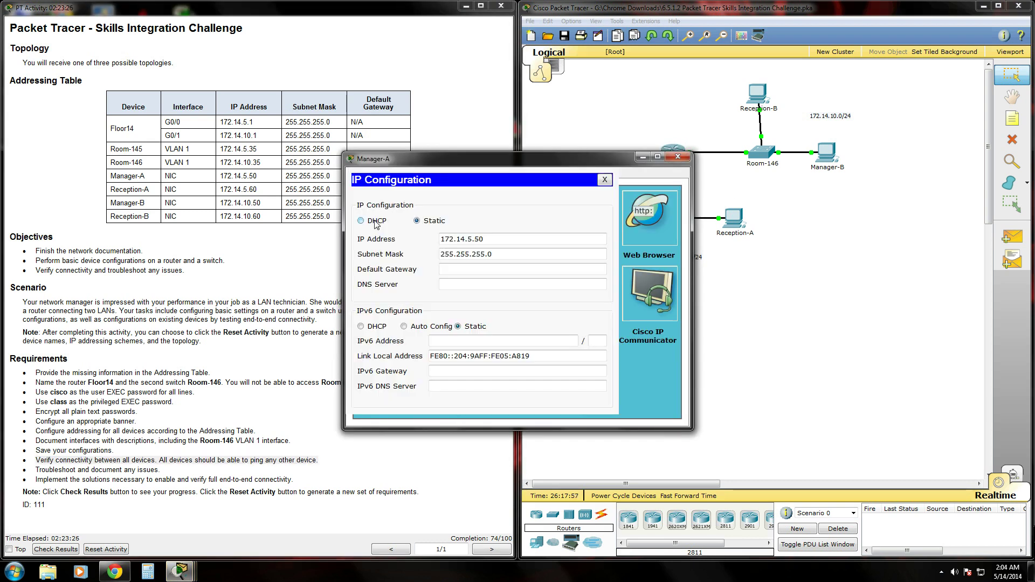
{"action": "left_click", "coordinate": [469, 270]}
{"action": "left_click_drag", "start_coordinate": [488, 162], "coordinate": [667, 265]}
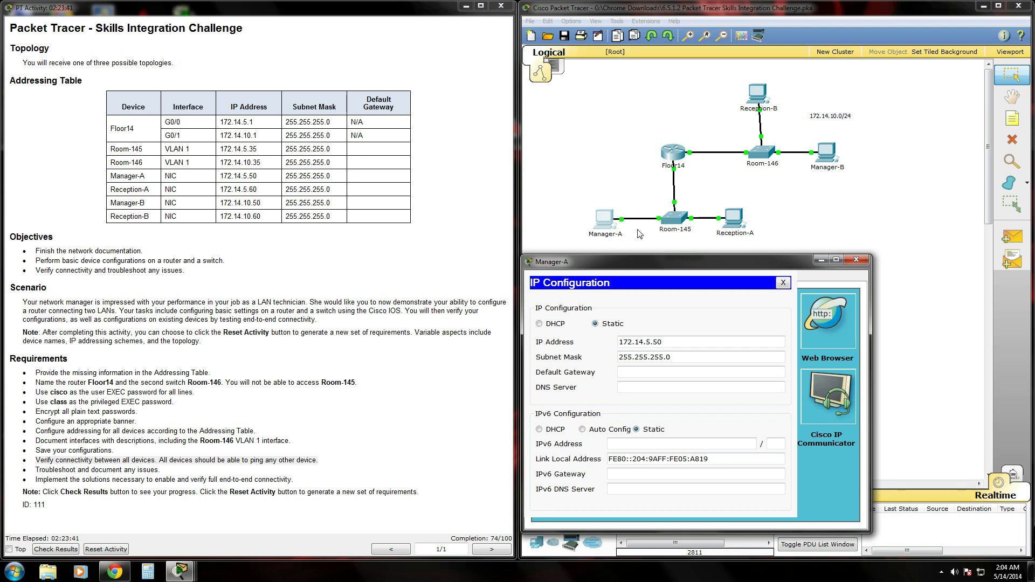
{"action": "left_click", "coordinate": [646, 372]}
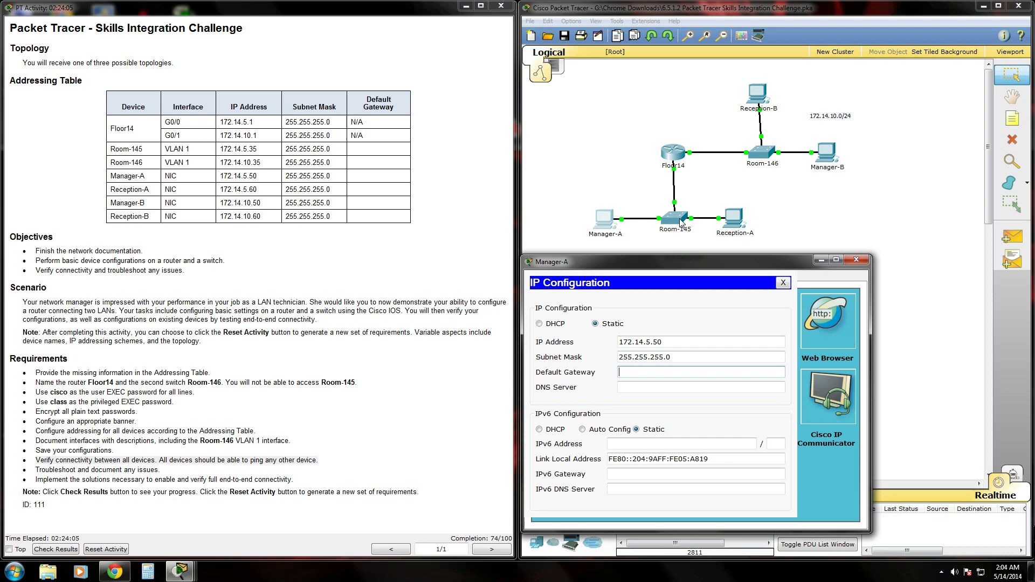
{"action": "type", "text": "172.0"}
{"action": "key", "text": "BackSpace"}
{"action": "type", "text": "14.5.1"}
- Set Reception-A's default gateway to 172.14.5.1
{"action": "left_click", "coordinate": [856, 260]}
{"action": "left_click", "coordinate": [734, 219]}
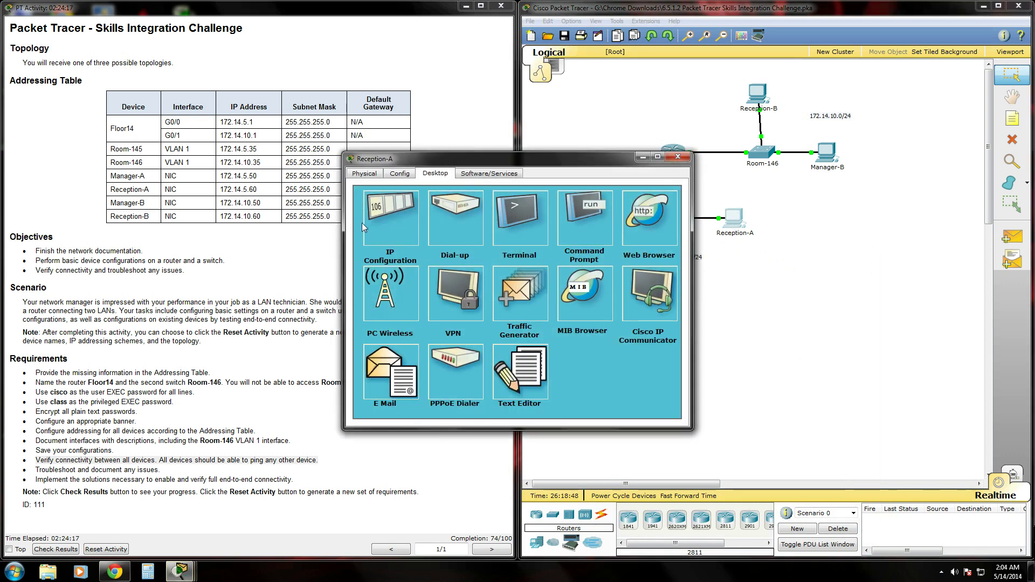
{"action": "left_click", "coordinate": [379, 223]}
{"action": "left_click", "coordinate": [464, 268]}
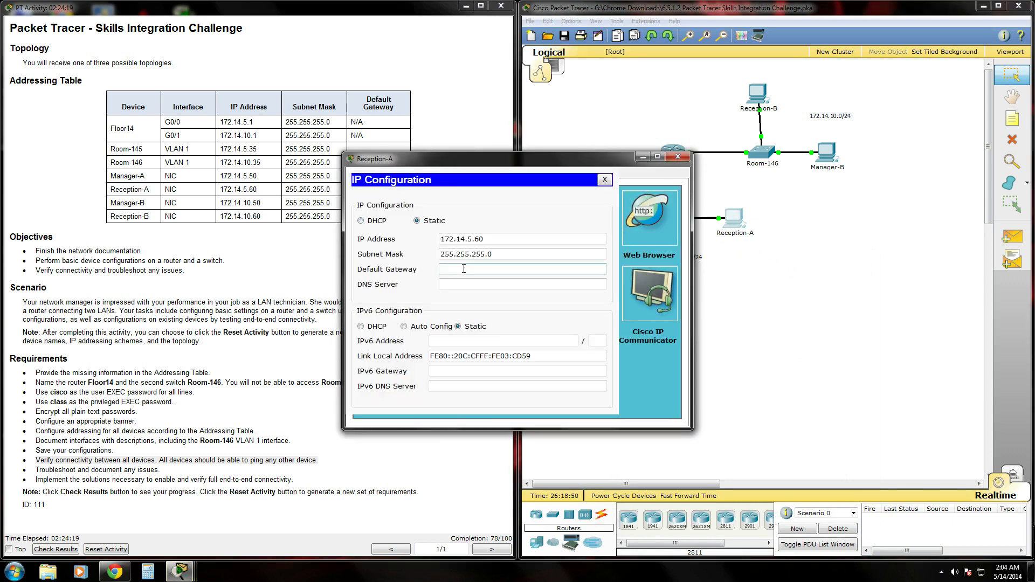
{"action": "type", "text": "172.14.5.1"}
{"action": "left_click", "coordinate": [677, 156]}
- Set Reception-B's default gateway to 172.14.10.1
{"action": "left_click", "coordinate": [757, 95]}
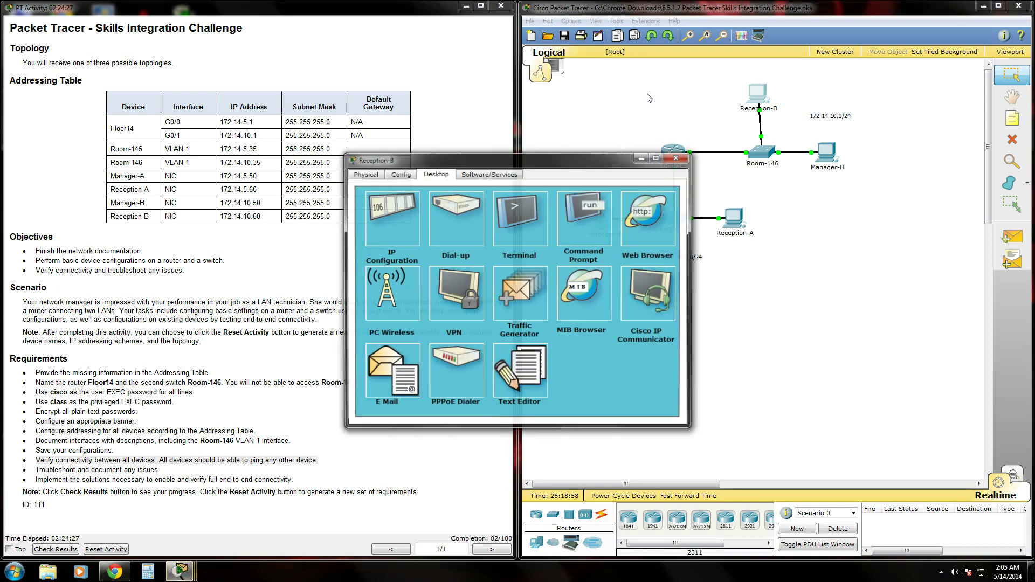
{"action": "left_click", "coordinate": [390, 217]}
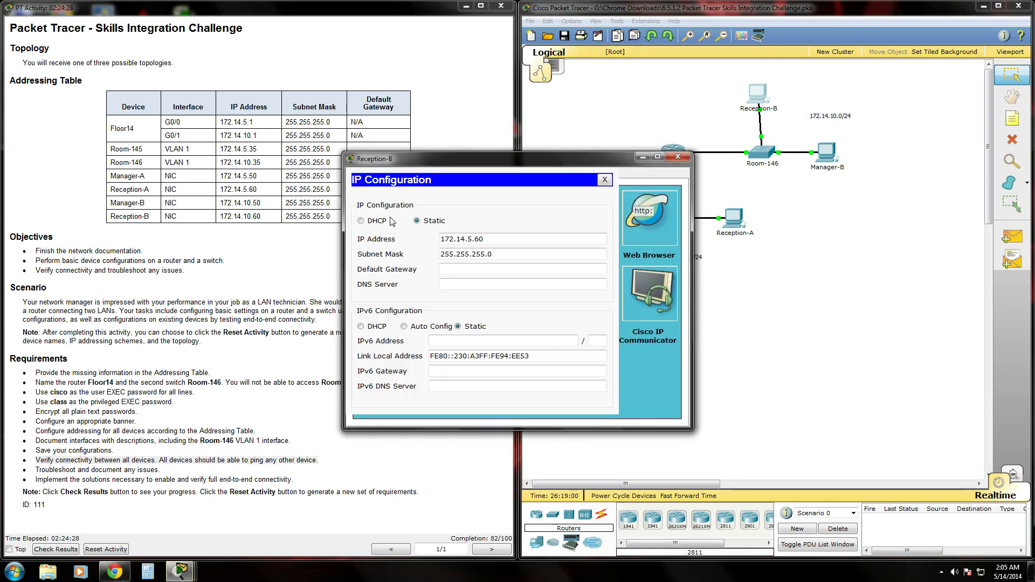
{"action": "left_click", "coordinate": [461, 269]}
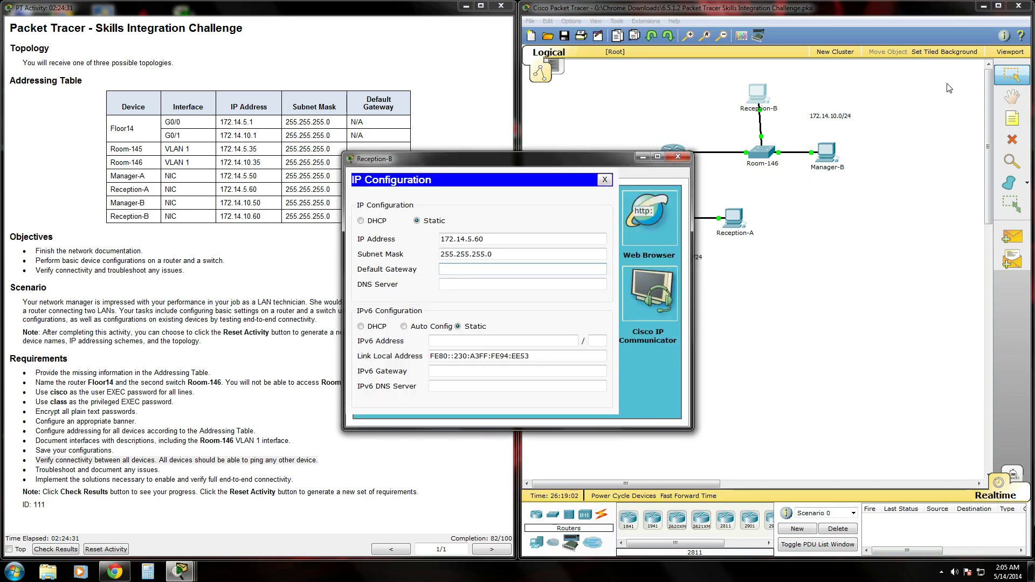
{"action": "left_click_drag", "start_coordinate": [625, 160], "coordinate": [657, 233]}
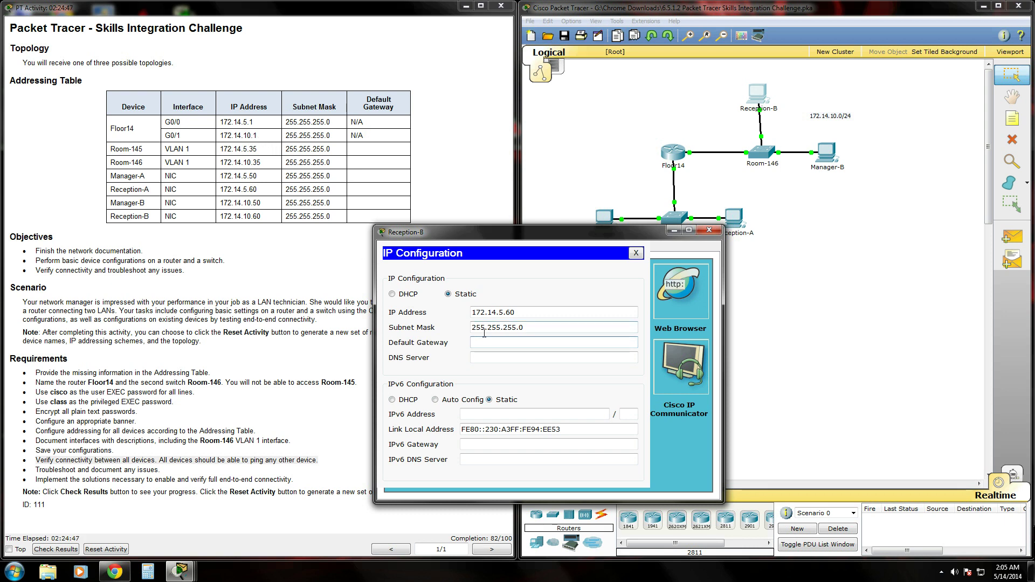
{"action": "type", "text": "172.14.10.1"}
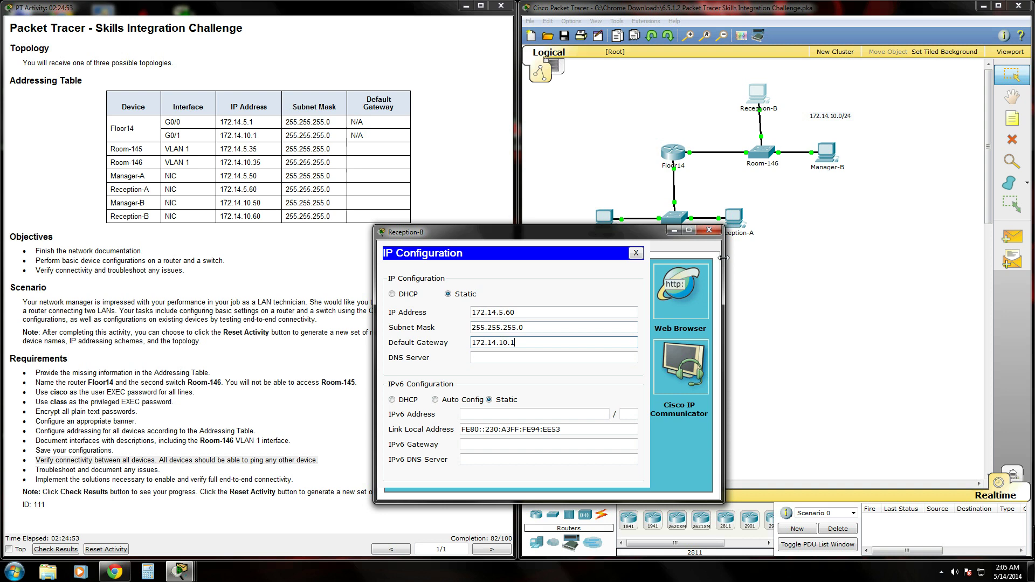
{"action": "left_click", "coordinate": [709, 230]}
- Set Manager-B's default gateway to 172.14.10.1
{"action": "left_click", "coordinate": [825, 156]}
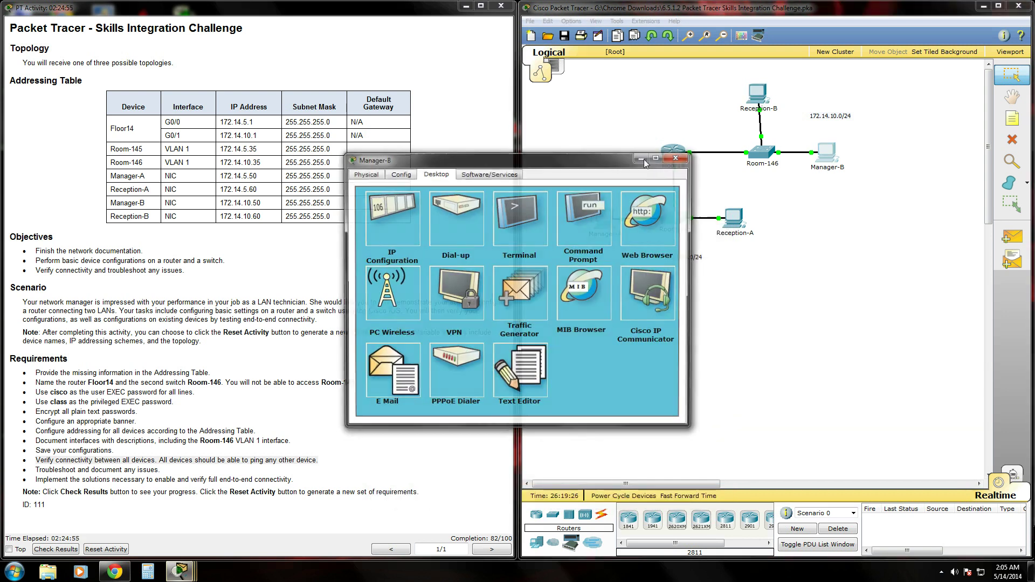
{"action": "left_click", "coordinate": [363, 218]}
{"action": "left_click", "coordinate": [481, 268]}
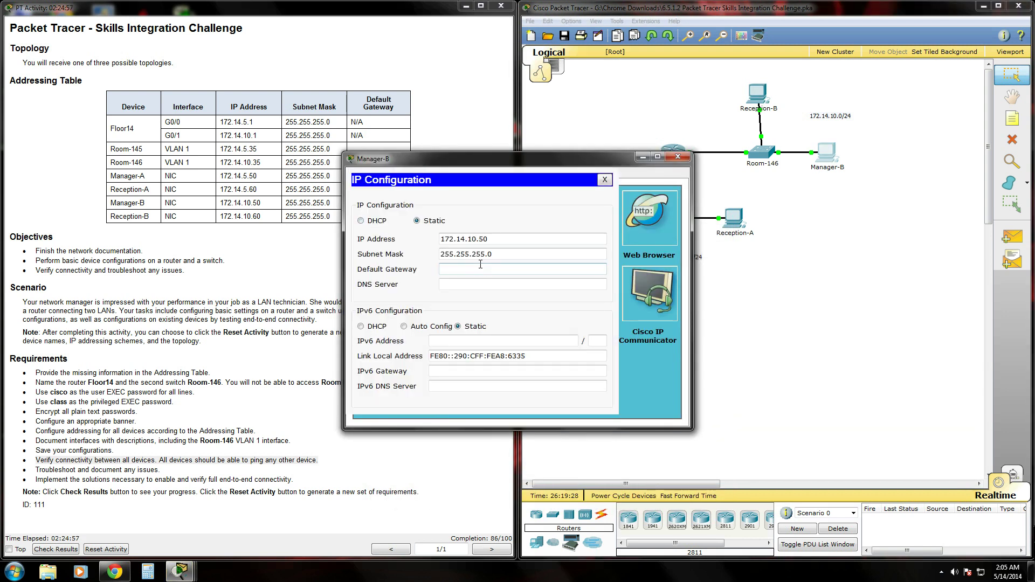
{"action": "type", "text": "172.14.10.1"}
{"action": "left_click", "coordinate": [684, 157]}
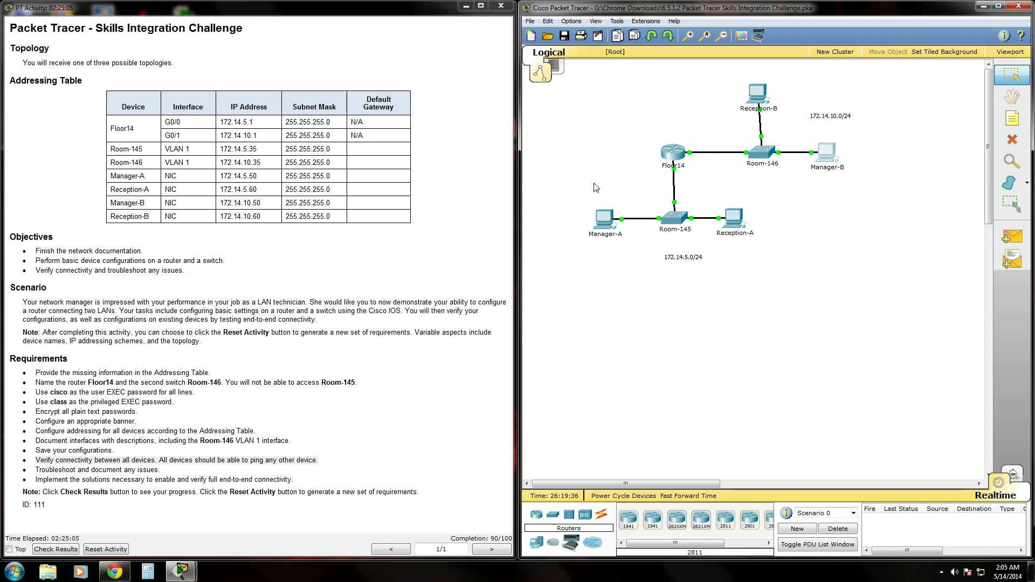
- Ping 172.14.5.60 from Manager-A's command prompt
{"action": "left_click", "coordinate": [605, 229]}
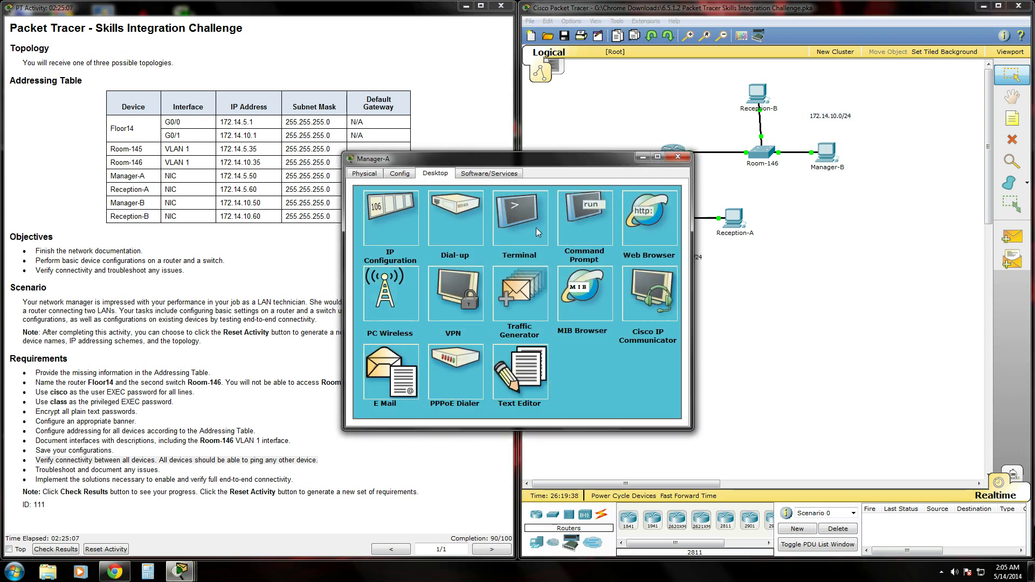
{"action": "left_click_drag", "start_coordinate": [593, 162], "coordinate": [498, 213]}
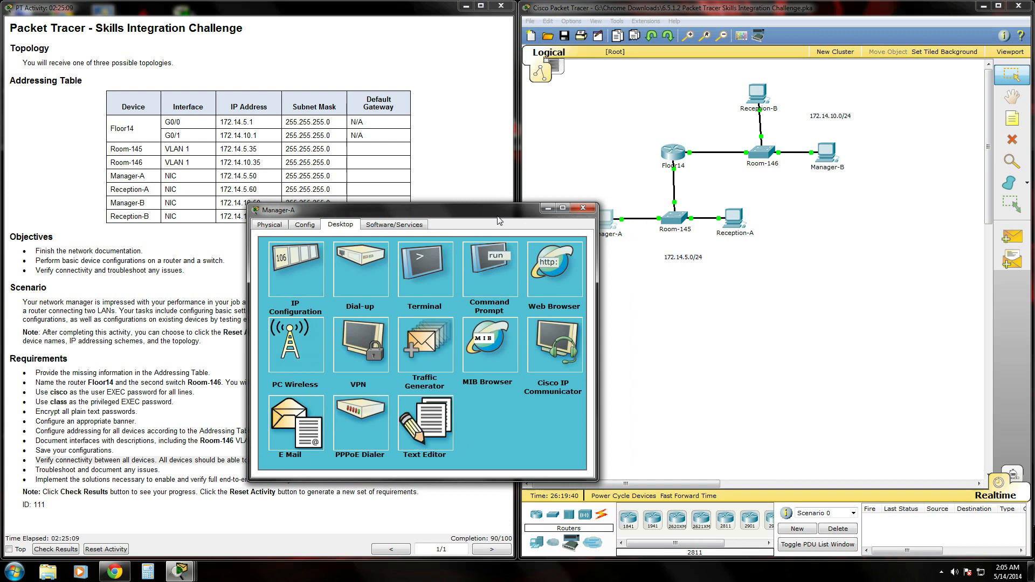
{"action": "left_click", "coordinate": [484, 270]}
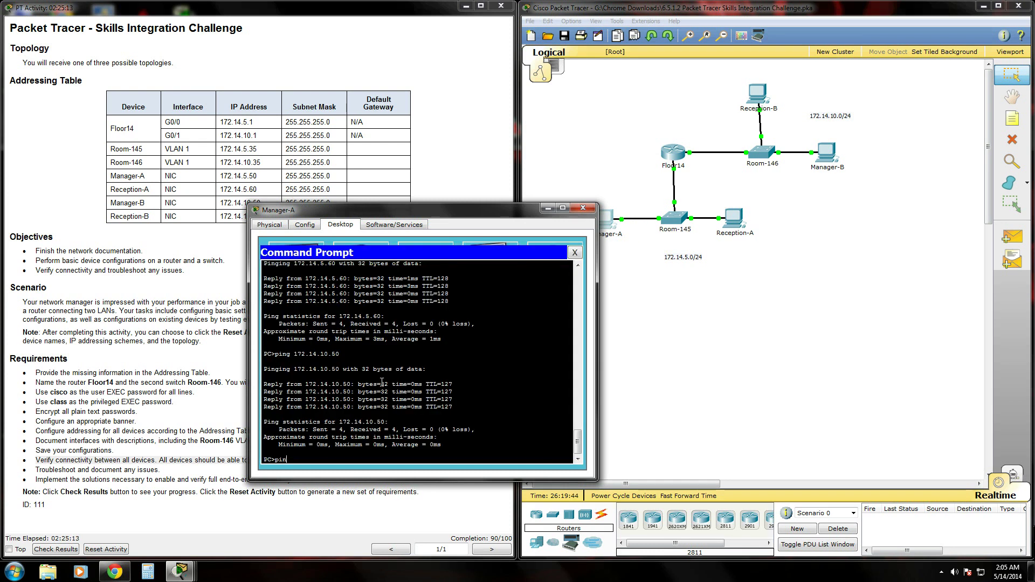
{"action": "key", "text": "BackSpace"}
{"action": "key", "text": "BackSpace"}
{"action": "key", "text": "BackSpace"}
{"action": "type", "text": "ping 17"}
{"action": "type", "text": "2.14."}
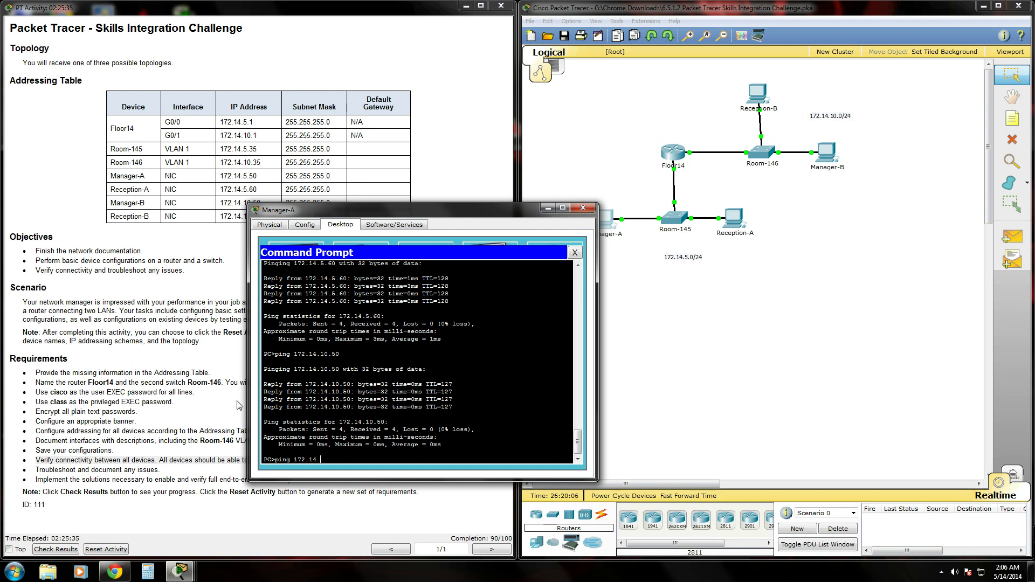
{"action": "type", "text": "5.60"}
{"action": "key", "text": "Return"}
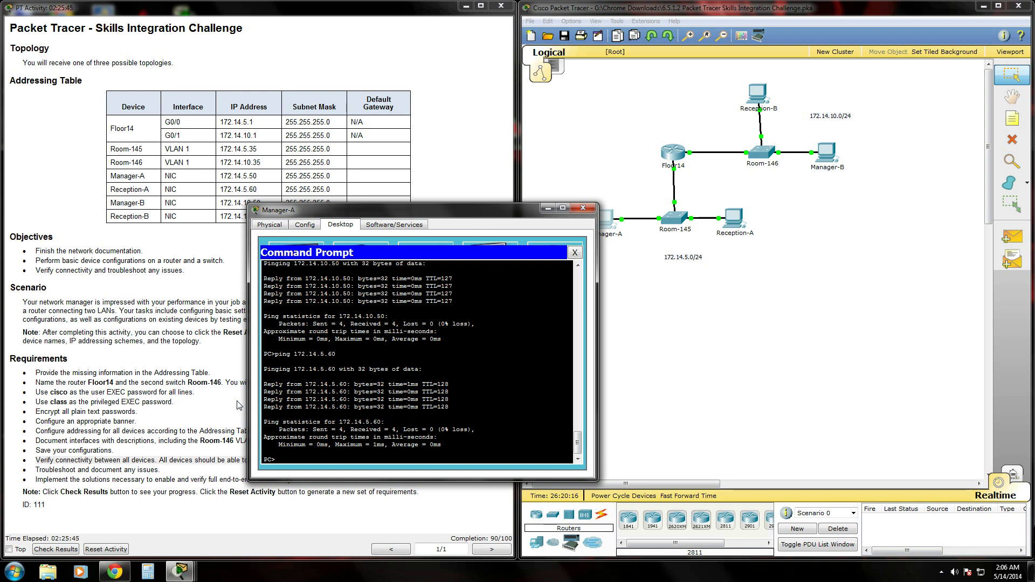
- Ping 172.14.10.50 from Manager-A
{"action": "type", "text": "ing"}
{"action": "left_click_drag", "start_coordinate": [397, 204], "coordinate": [404, 221]}
{"action": "type", "text": "17"}
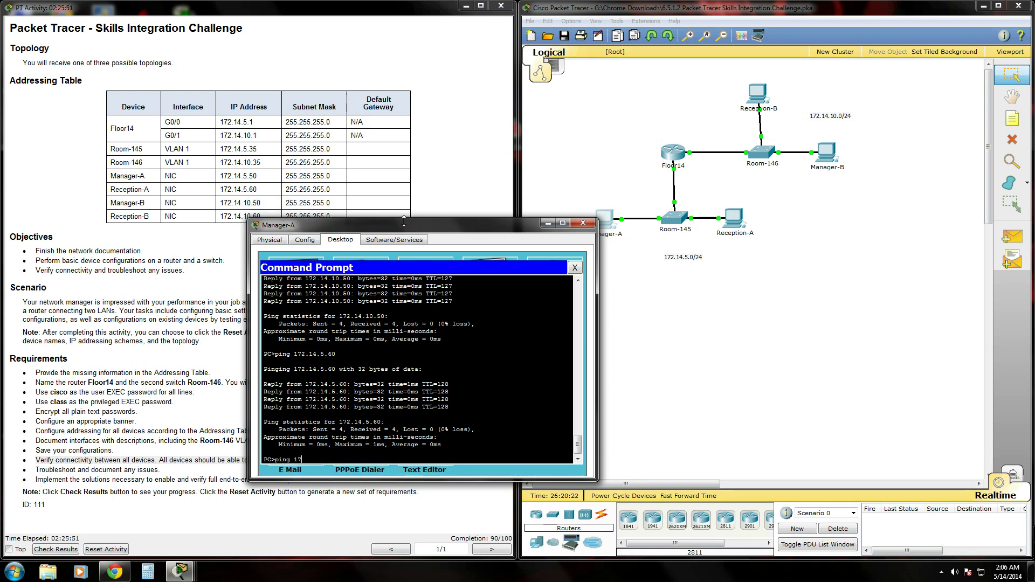
{"action": "type", "text": "2.14.10.50"}
{"action": "key", "text": "Return"}
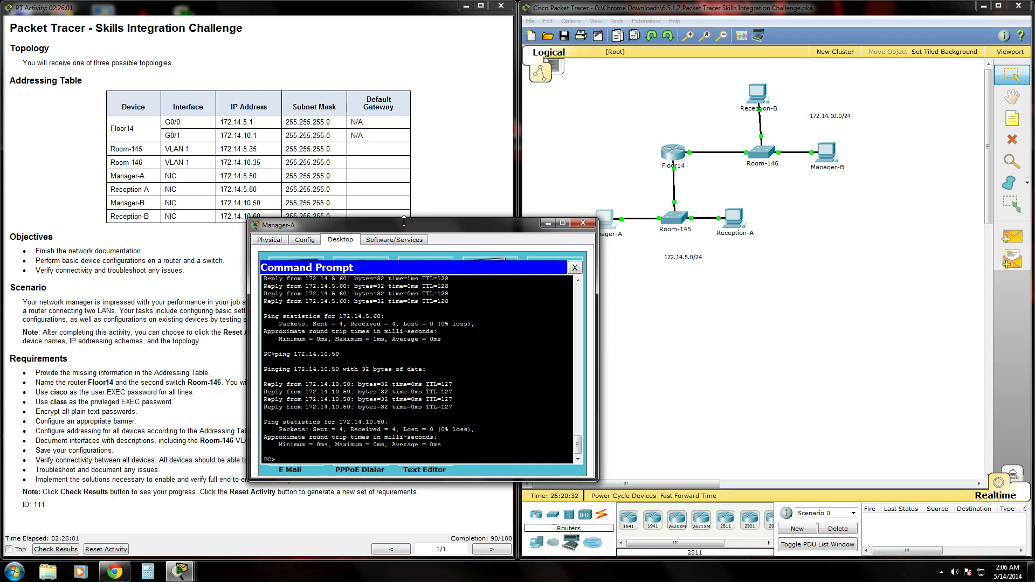
- Run 'ping 172.14.10.60' in Manager-A's prompt and observe the request timeouts
{"action": "type", "text": "ping 172.14.10.60"}
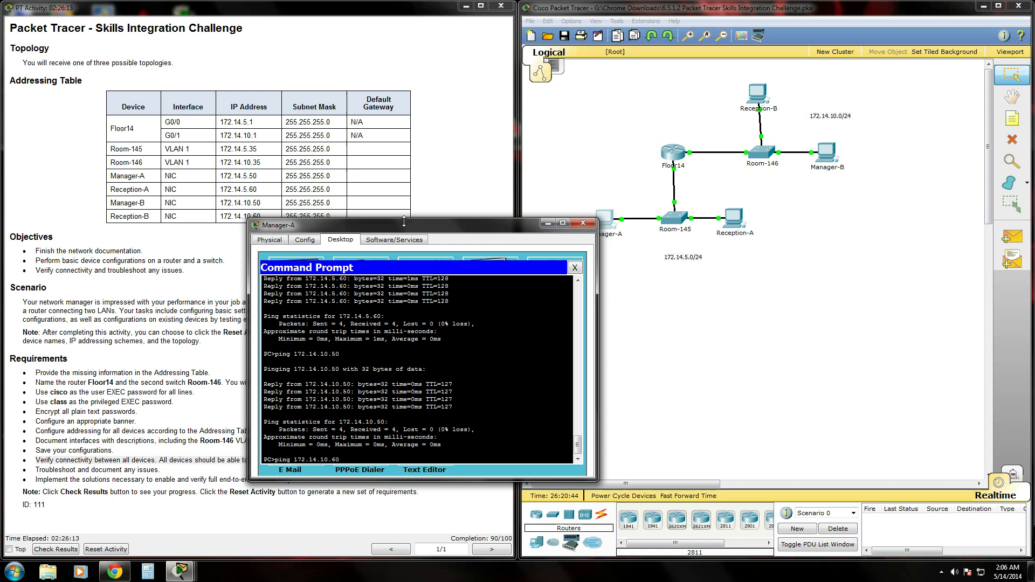
{"action": "key", "text": "Return"}
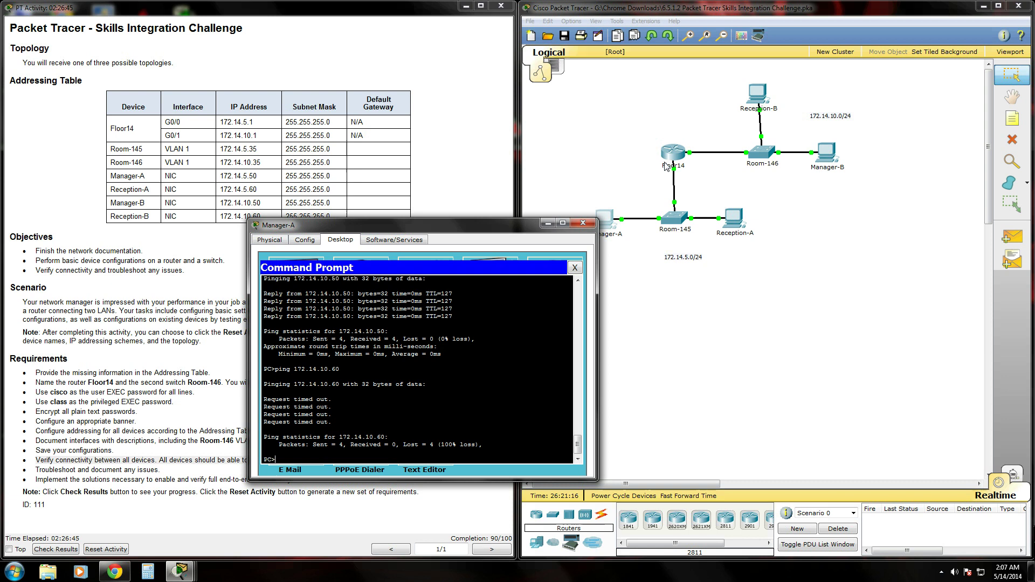
- Switch to simulation mode and dismiss the event filter list
{"action": "left_click", "coordinate": [583, 223]}
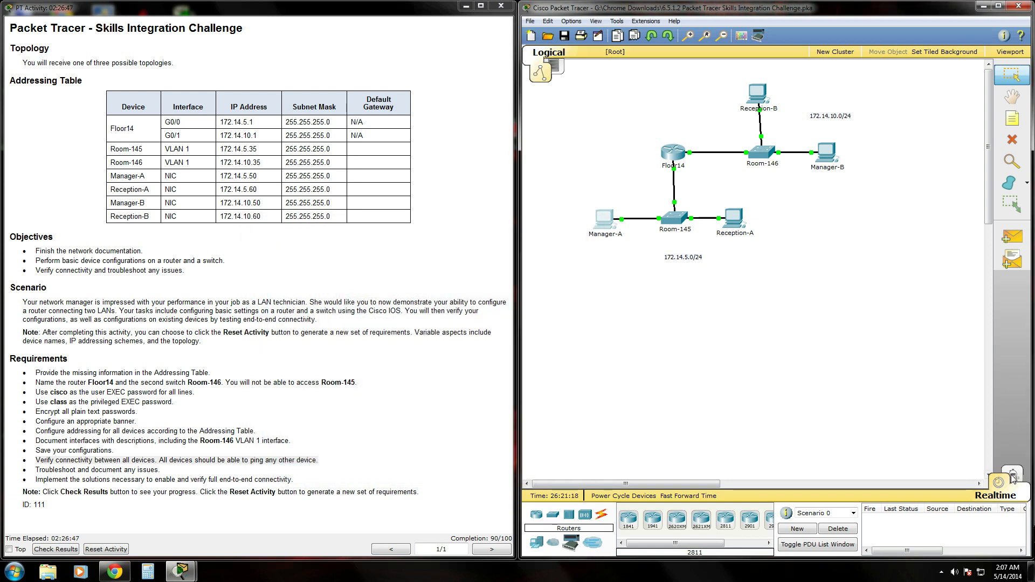
{"action": "left_click", "coordinate": [1013, 476]}
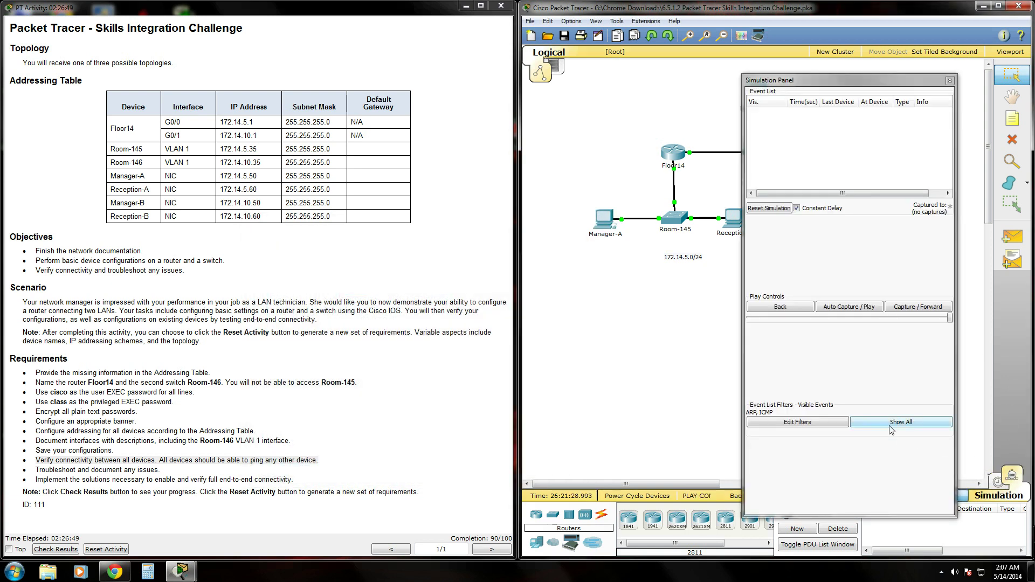
{"action": "left_click", "coordinate": [820, 423]}
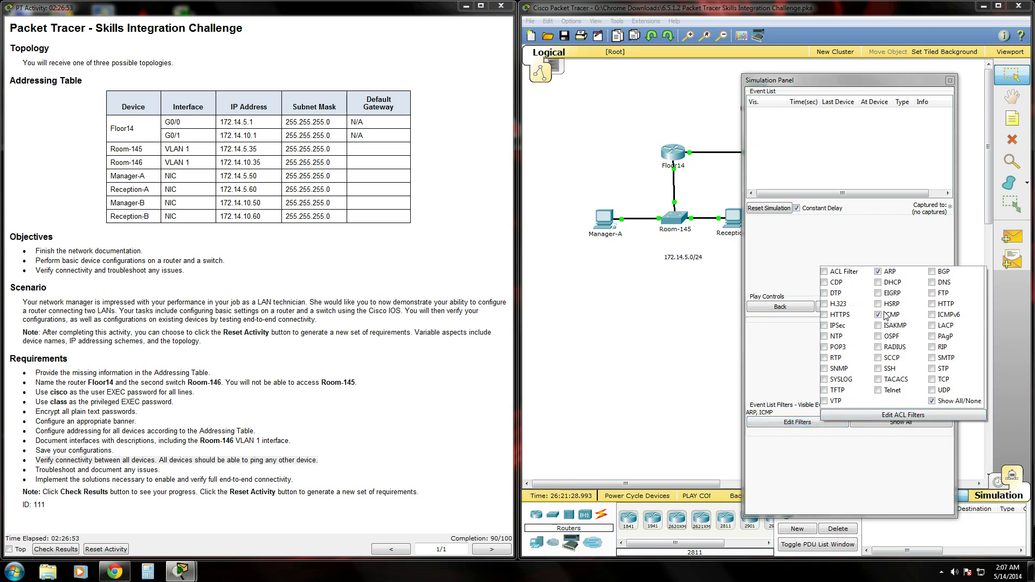
{"action": "left_click", "coordinate": [679, 276]}
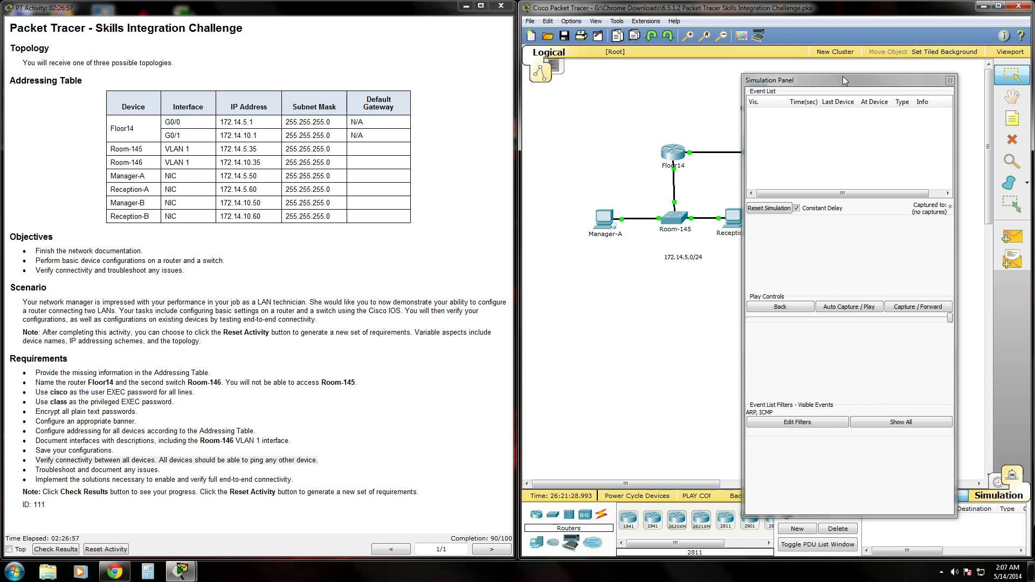
{"action": "left_click_drag", "start_coordinate": [842, 80], "coordinate": [949, 106]}
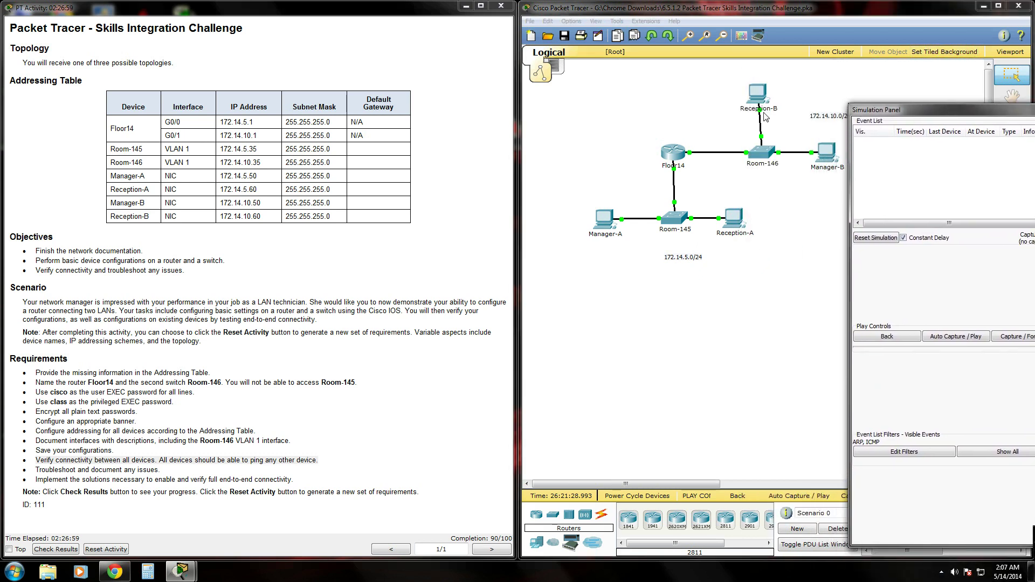
- Resend the ping to 172.14.10.60 from Manager-A's command prompt
{"action": "left_click", "coordinate": [600, 227]}
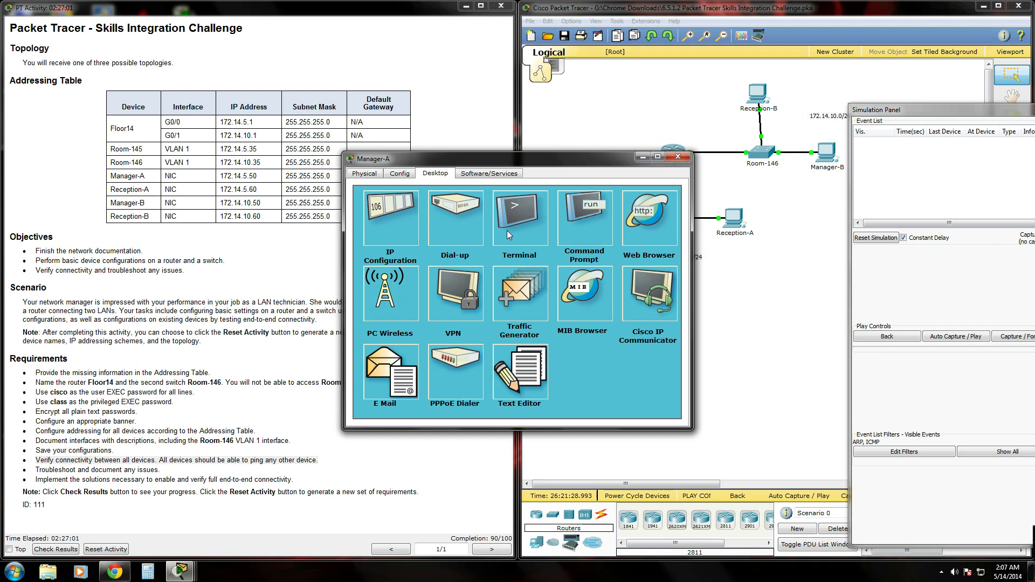
{"action": "left_click", "coordinate": [580, 229]}
{"action": "key", "text": "Up"}
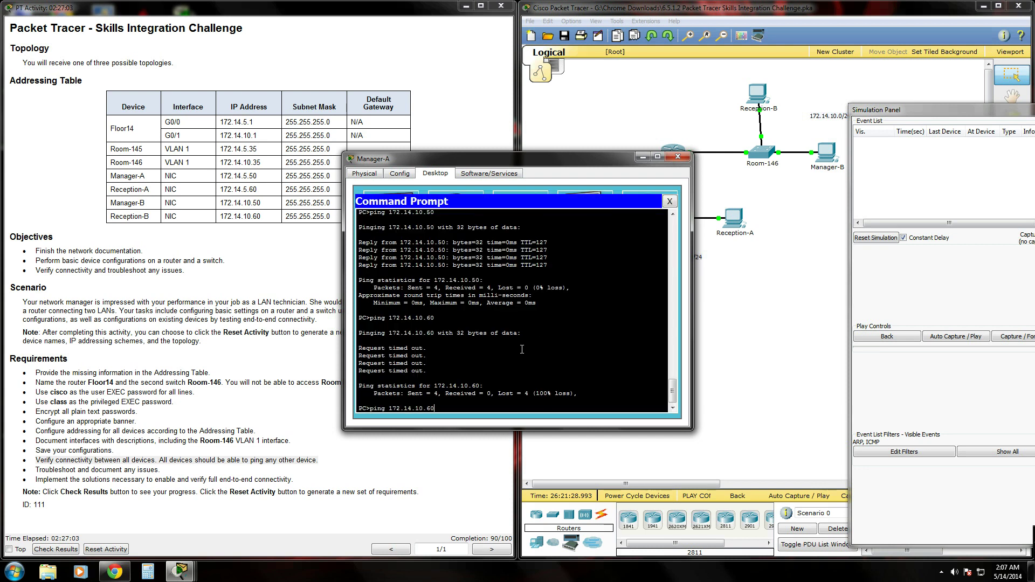
{"action": "key", "text": "Return"}
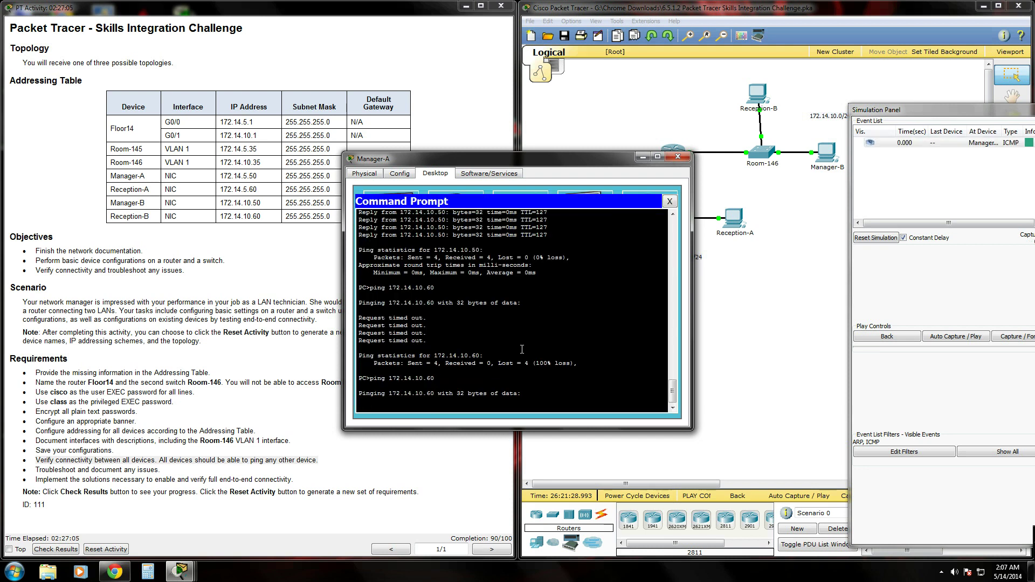
{"action": "left_click", "coordinate": [643, 157]}
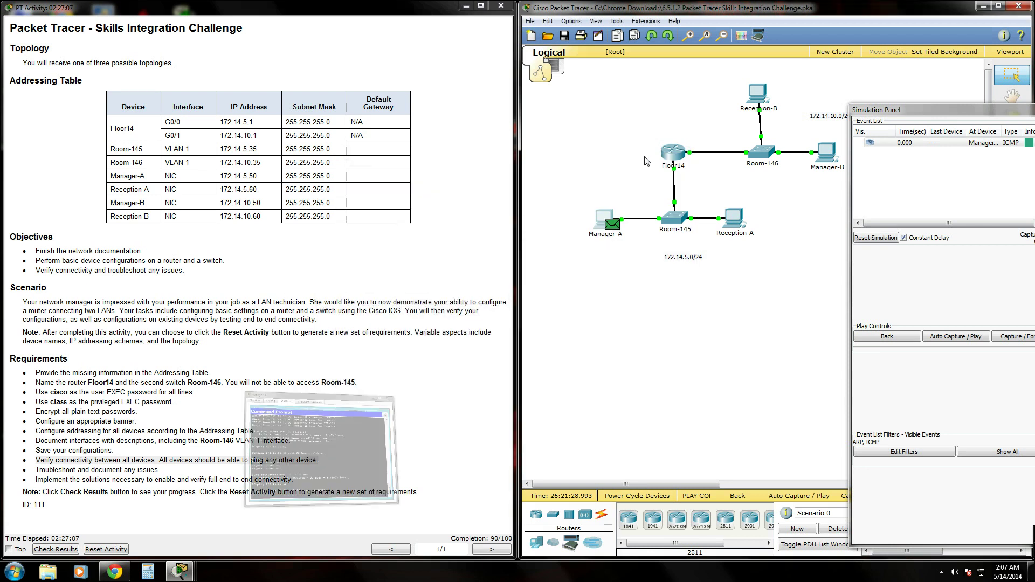
- Step the ICMP packet through Room-145, Floor14 and Room-146 to Reception-B and Manager-B
{"action": "left_click", "coordinate": [1009, 339]}
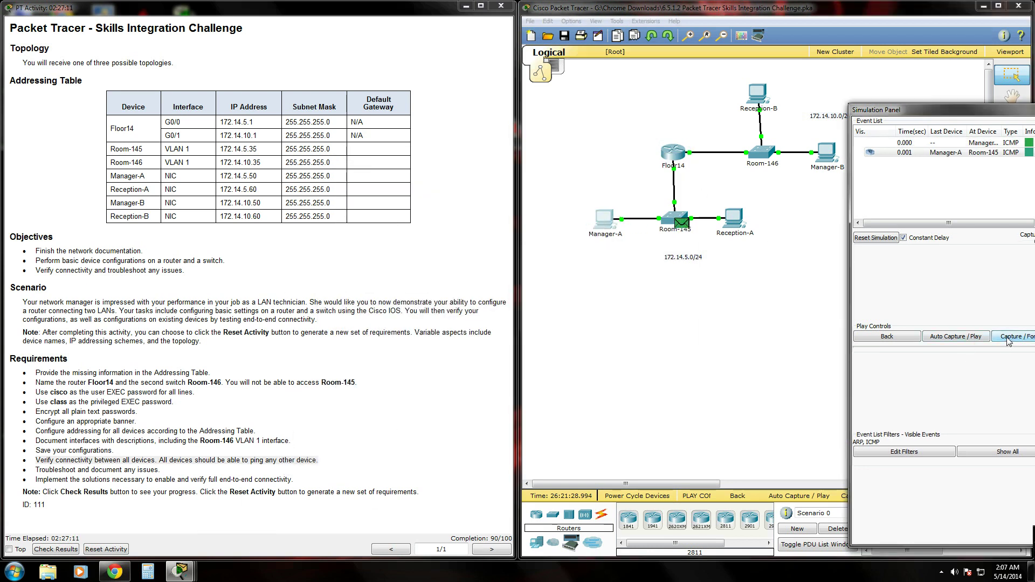
{"action": "left_click", "coordinate": [1007, 340]}
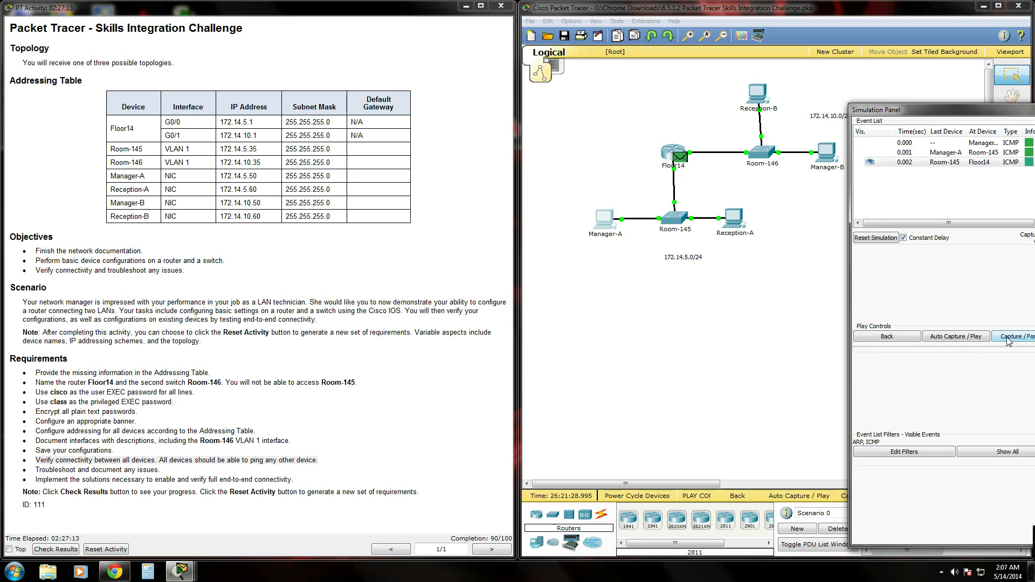
{"action": "left_click", "coordinate": [1008, 340]}
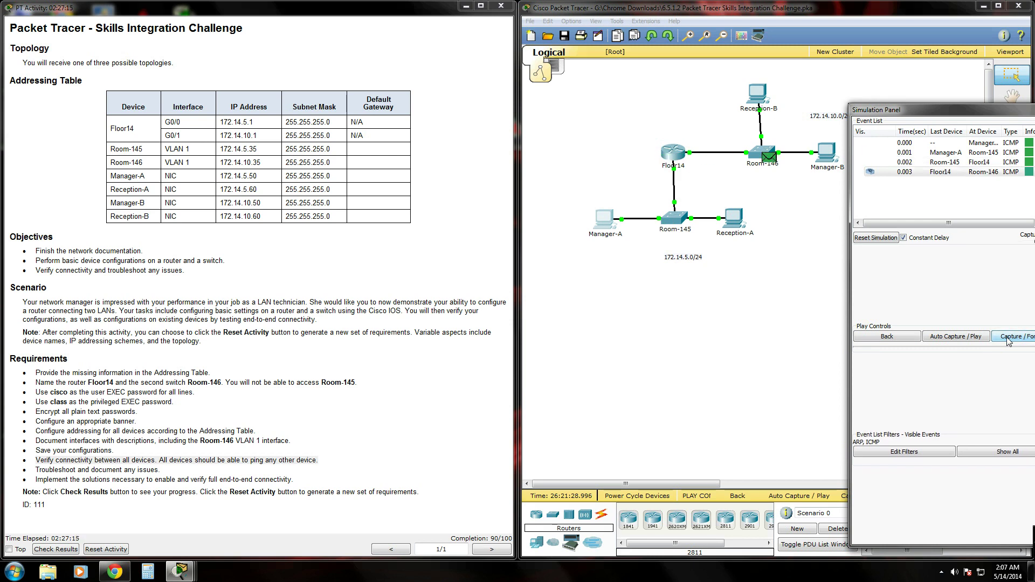
{"action": "left_click", "coordinate": [1008, 339]}
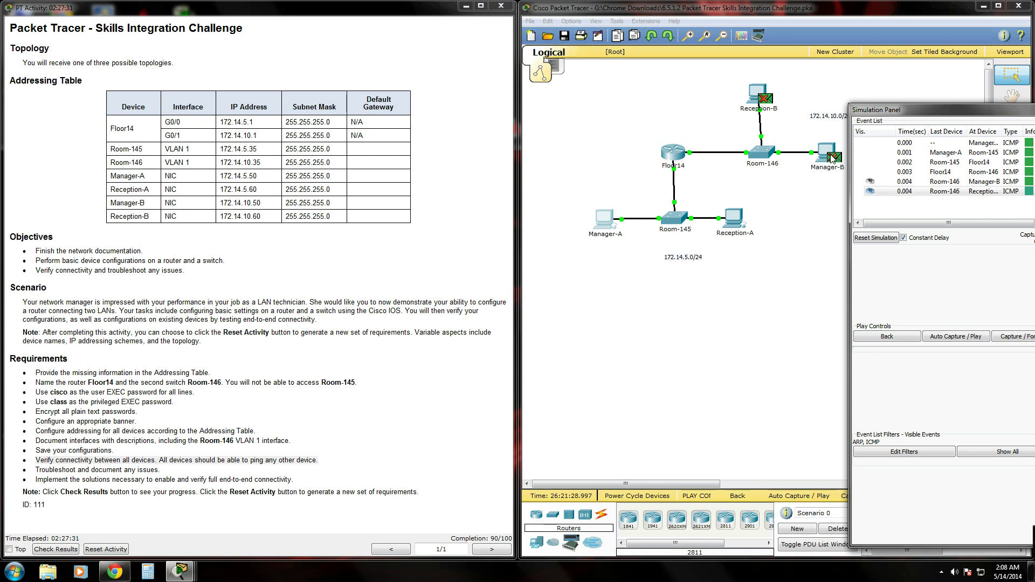
- Inspect Reception-B's PDU down to Layer 3, revealing a destination IP mismatch drop
{"action": "left_click", "coordinate": [767, 102]}
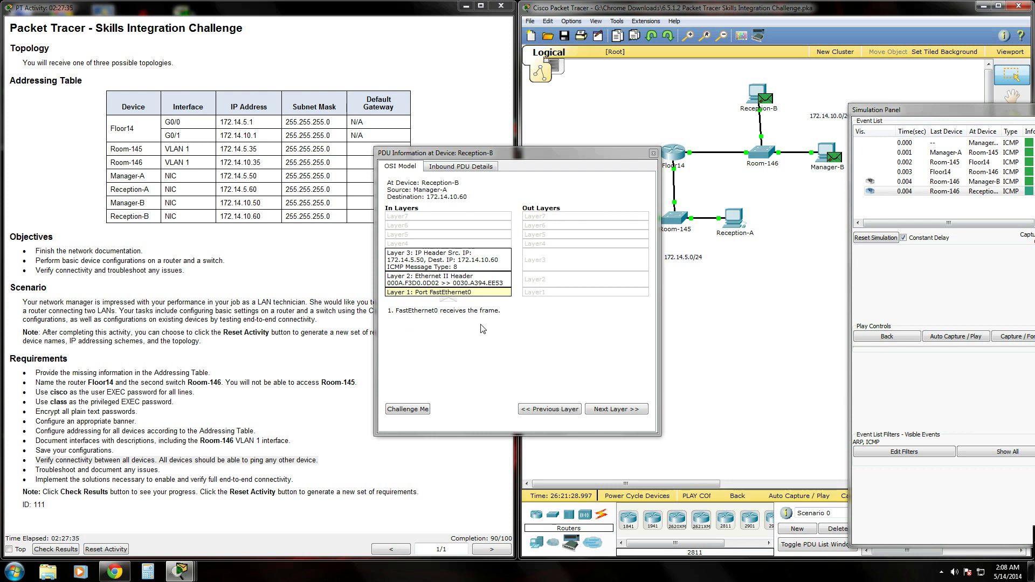
{"action": "left_click", "coordinate": [612, 411]}
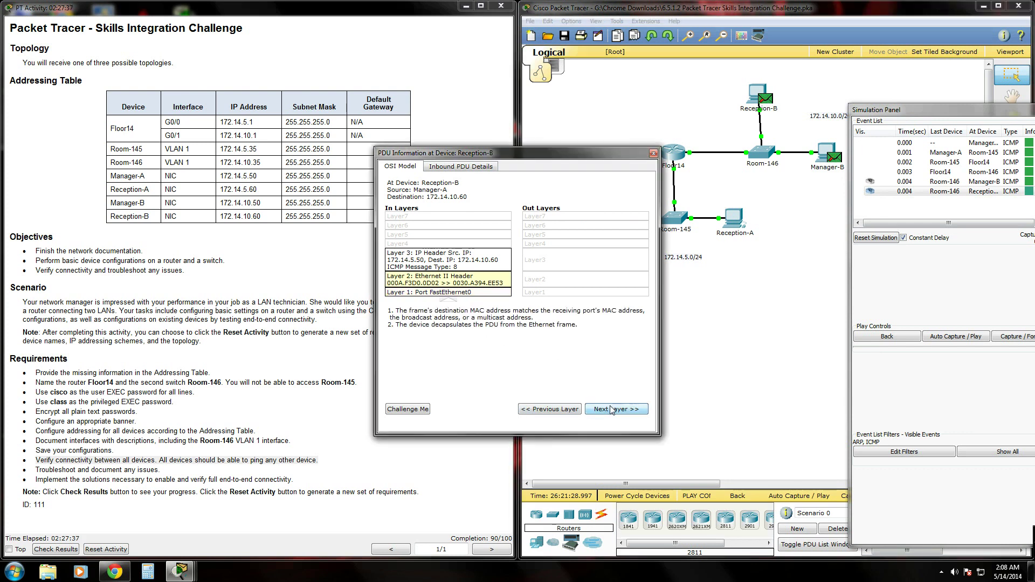
{"action": "left_click", "coordinate": [612, 410]}
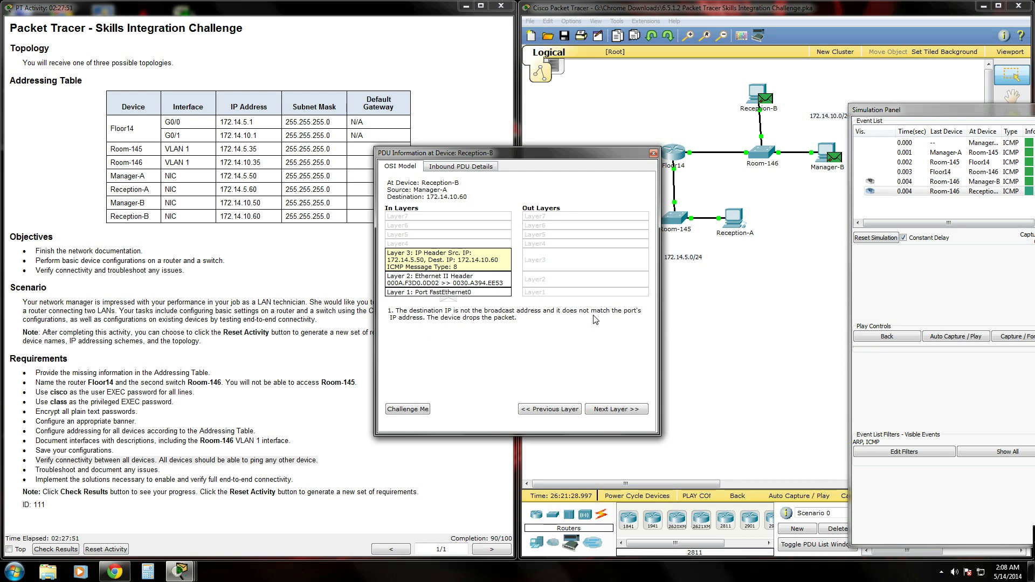
{"action": "left_click", "coordinate": [653, 154]}
- Change Reception-B's IP address from 172.14.5.60 to 172.14.10.60
{"action": "left_click", "coordinate": [755, 96]}
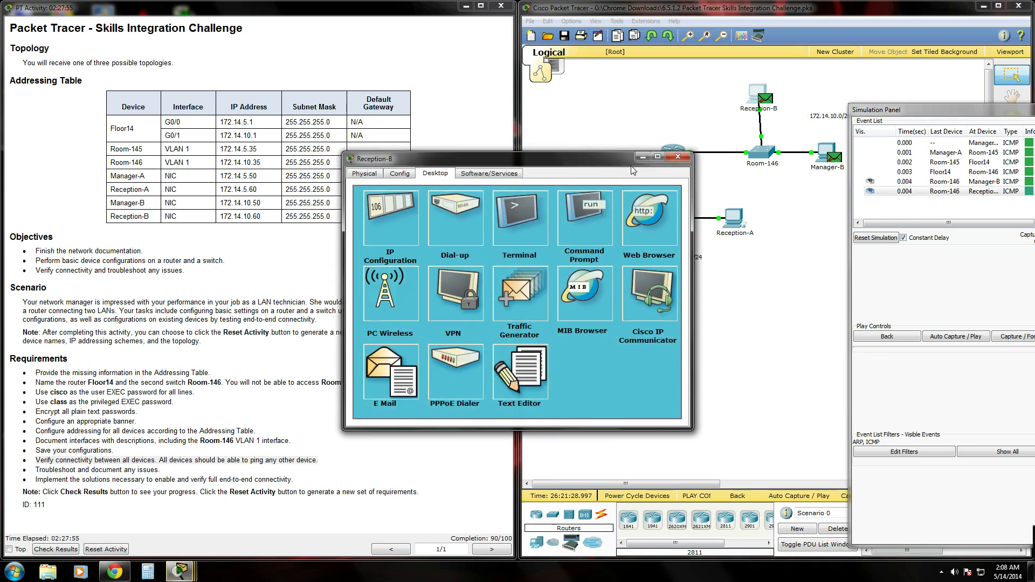
{"action": "left_click", "coordinate": [388, 209]}
{"action": "left_click", "coordinate": [828, 235]}
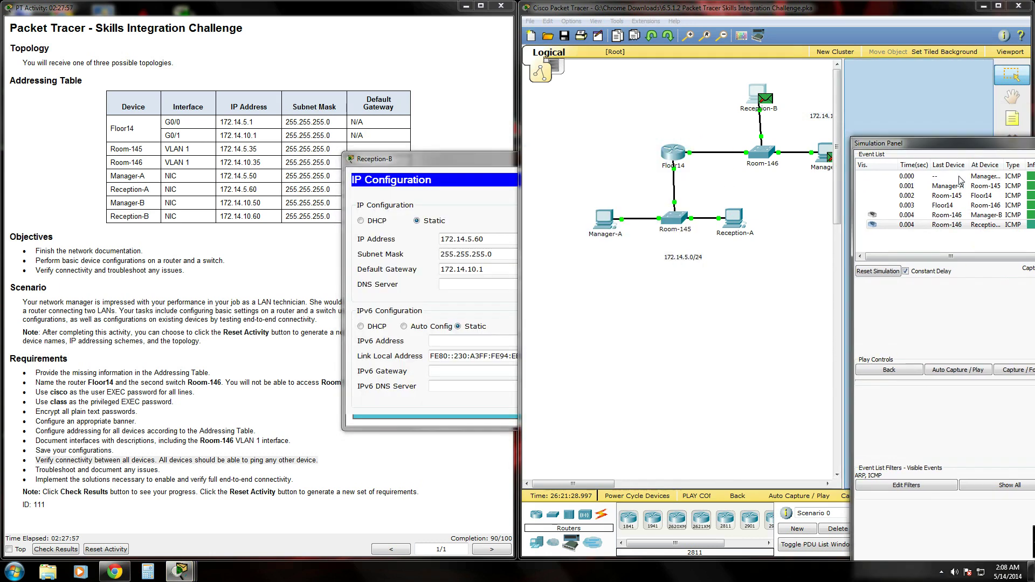
{"action": "left_click", "coordinate": [465, 172]}
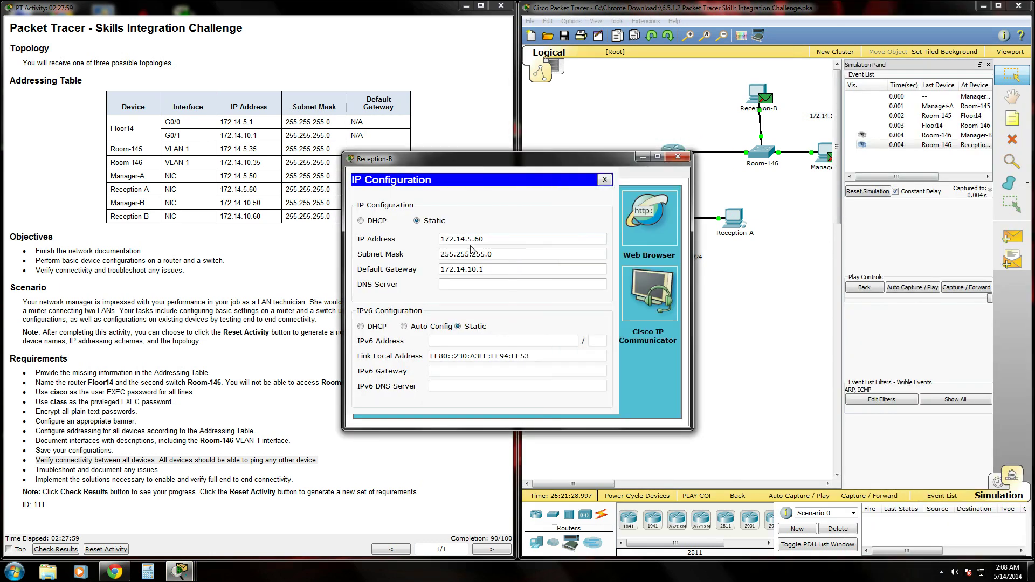
{"action": "left_click", "coordinate": [453, 249]}
{"action": "left_click", "coordinate": [464, 243]}
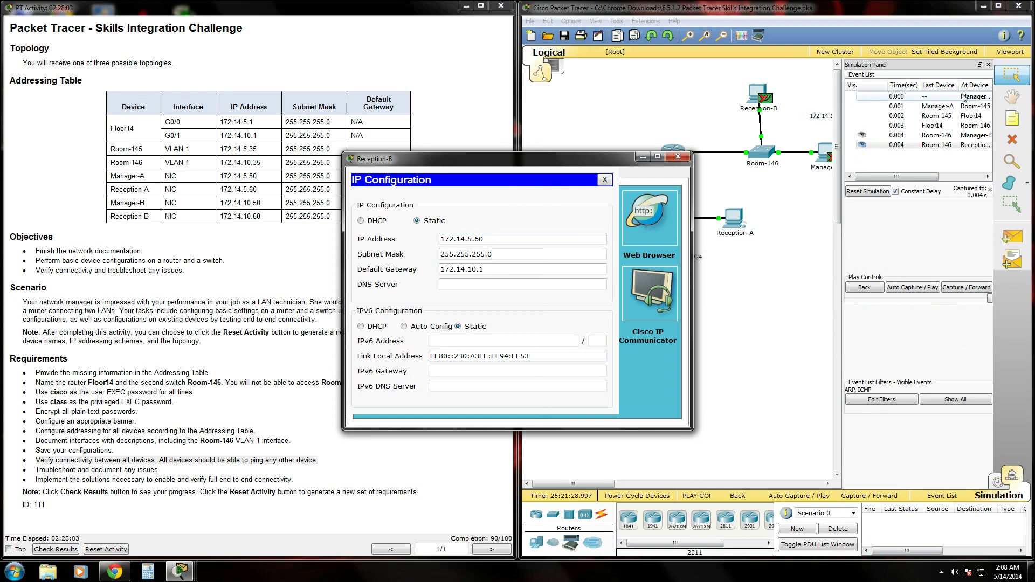
{"action": "left_click", "coordinate": [988, 64]}
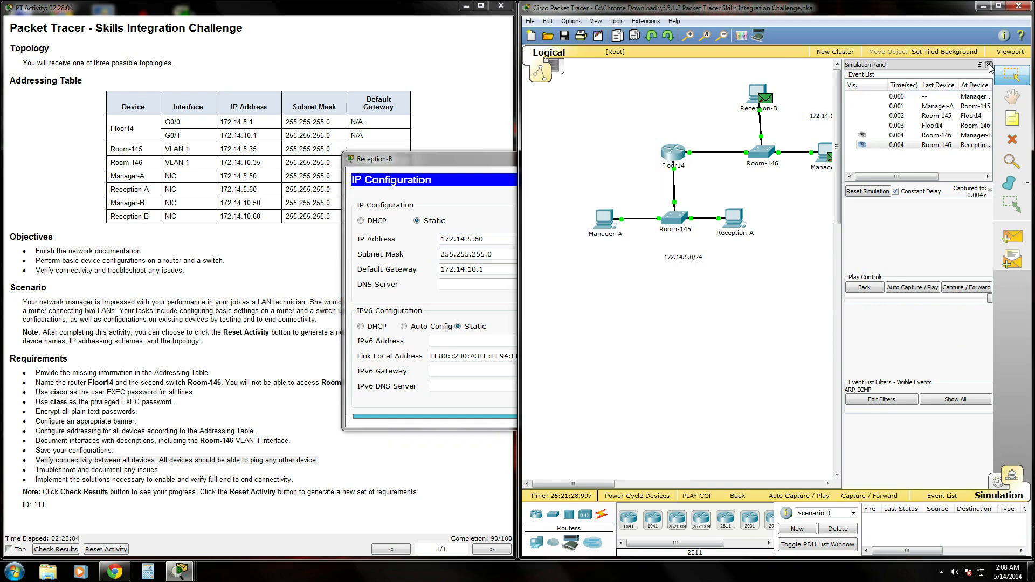
{"action": "left_click", "coordinate": [457, 163]}
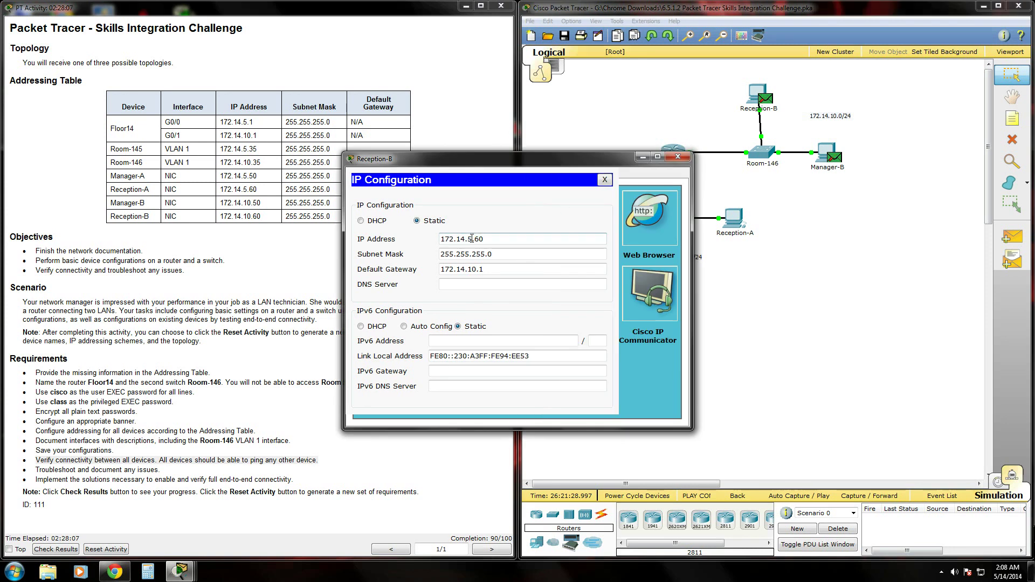
{"action": "key", "text": "BackSpace"}
{"action": "type", "text": "10"}
{"action": "left_click_drag", "start_coordinate": [613, 162], "coordinate": [710, 262]}
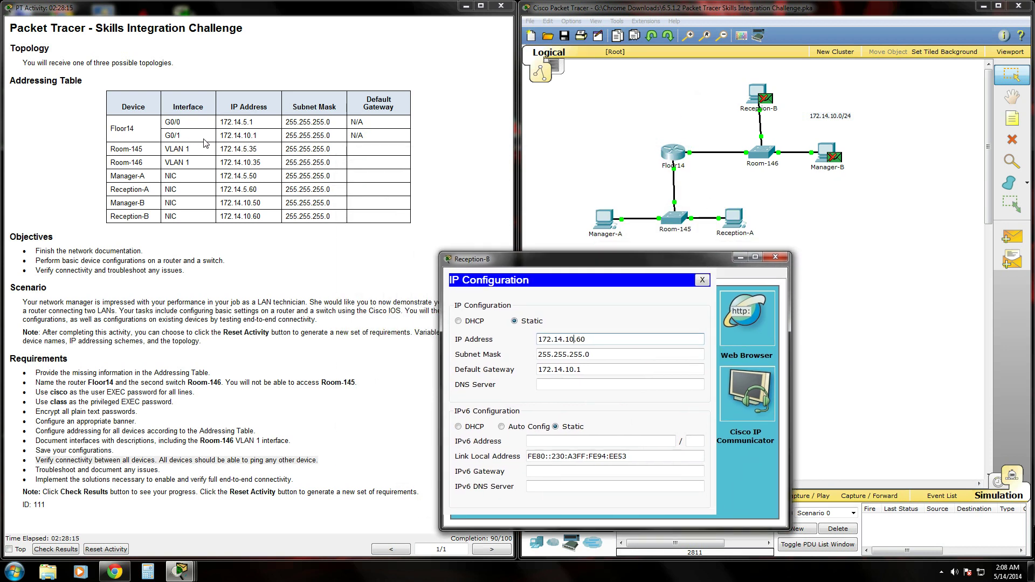
{"action": "left_click", "coordinate": [576, 339]}
- Close Reception-B's settings, switch to realtime, and rerun ping 172.14.10.60 from Manager-A's Command Prompt
{"action": "left_click", "coordinate": [775, 256]}
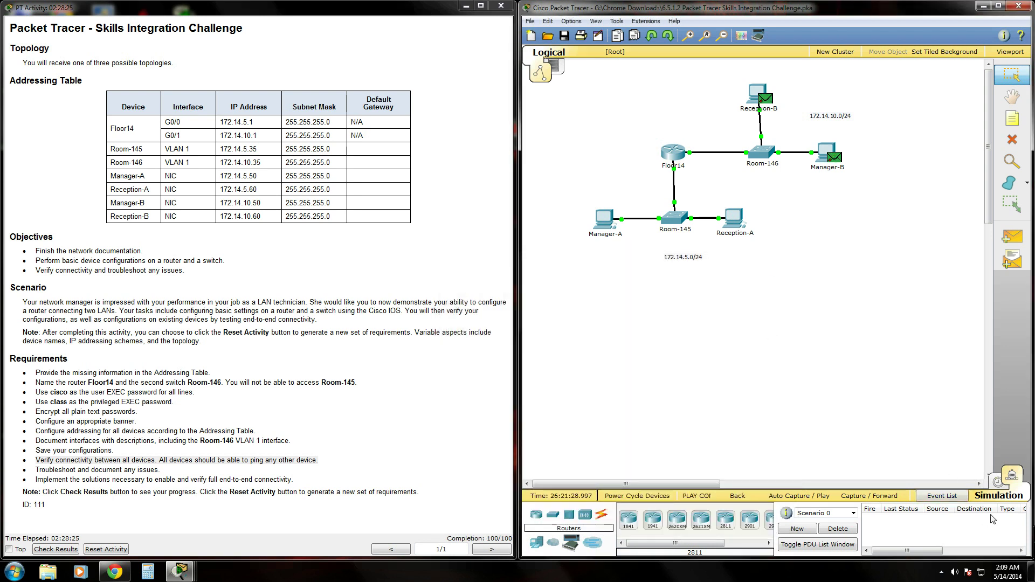
{"action": "left_click", "coordinate": [1005, 482]}
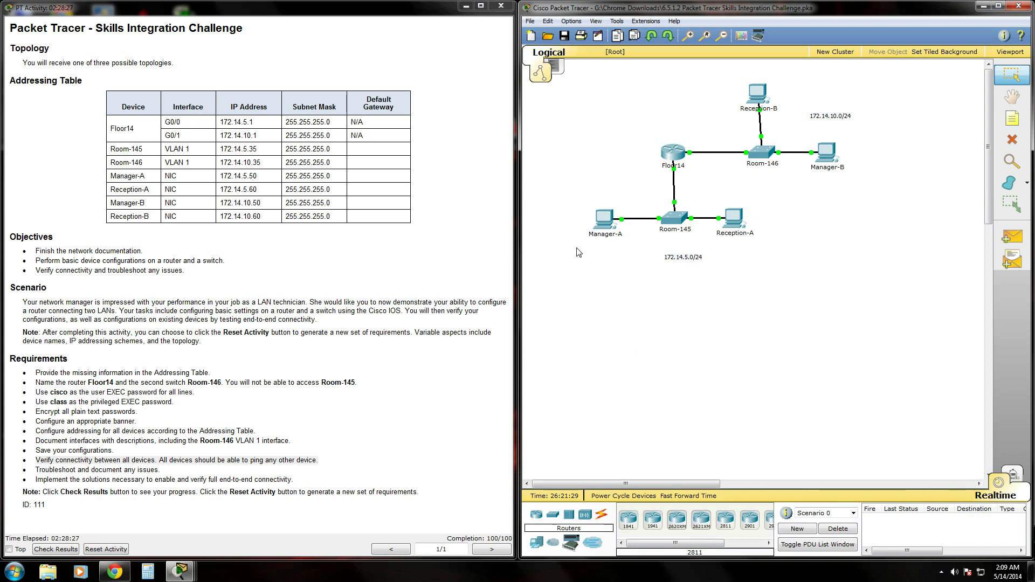
{"action": "left_click", "coordinate": [608, 223]}
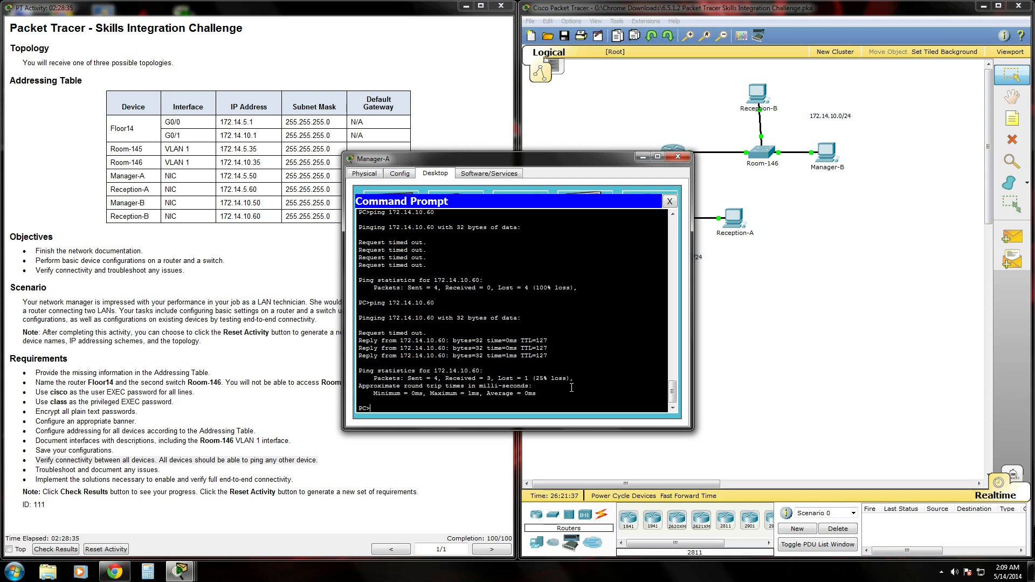
{"action": "key", "text": "Up"}
{"action": "key", "text": "Return"}
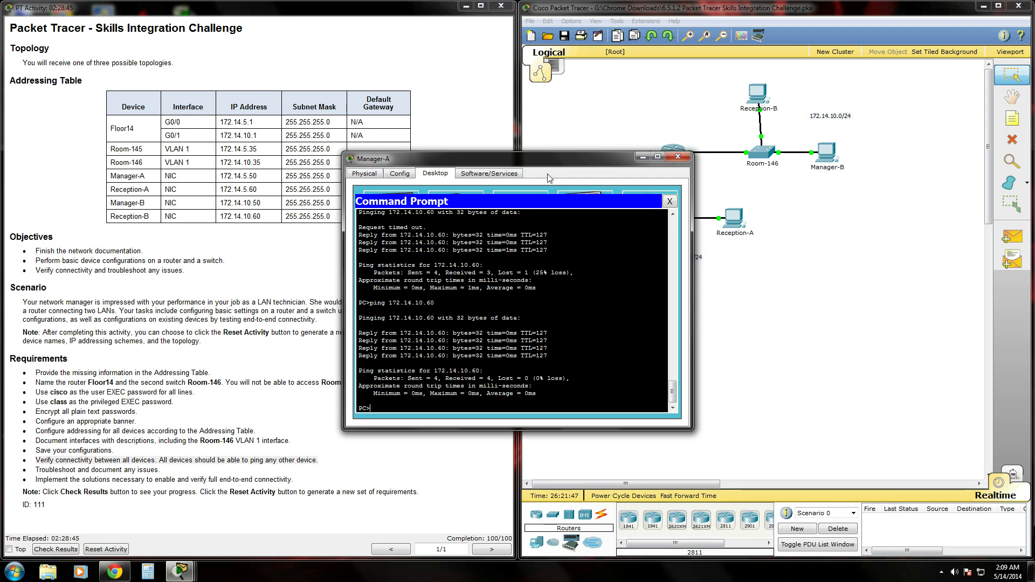
- Reposition Manager-A's Command Prompt window over the topology to show the successful 0% loss ping
{"action": "left_click_drag", "start_coordinate": [547, 156], "coordinate": [749, 280]}
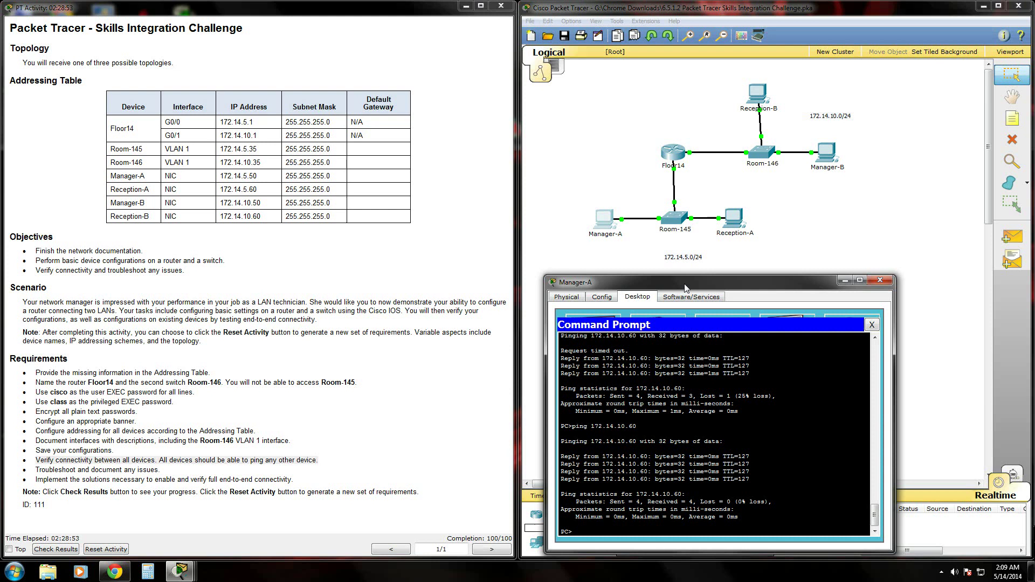
{"action": "mouse_move", "coordinate": [686, 287]}
{"action": "left_mouse_down"}
{"action": "mouse_move", "coordinate": [686, 183]}
{"action": "mouse_move", "coordinate": [688, 301]}
{"action": "left_mouse_up"}
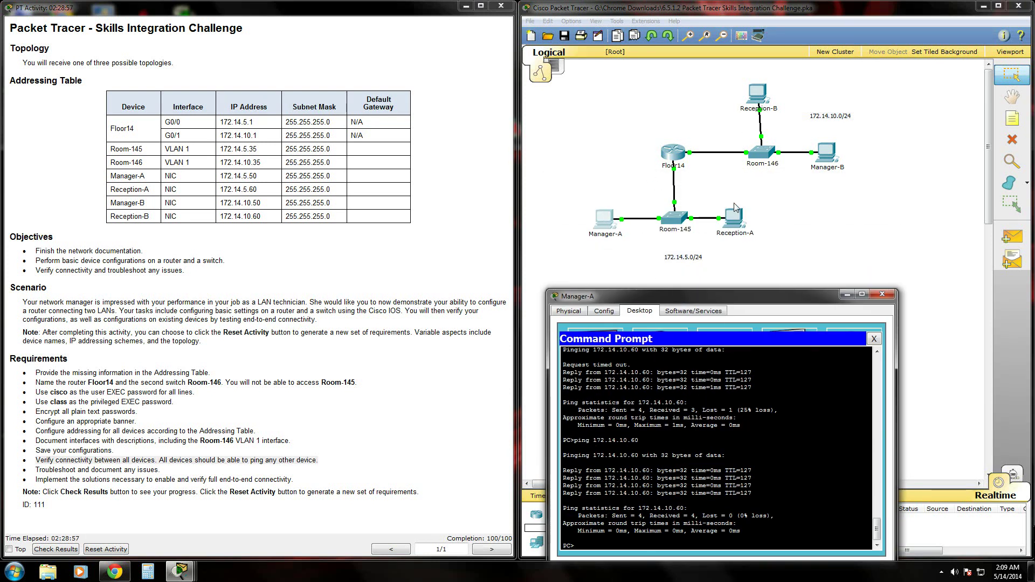
{"action": "left_click_drag", "start_coordinate": [758, 300], "coordinate": [759, 133]}
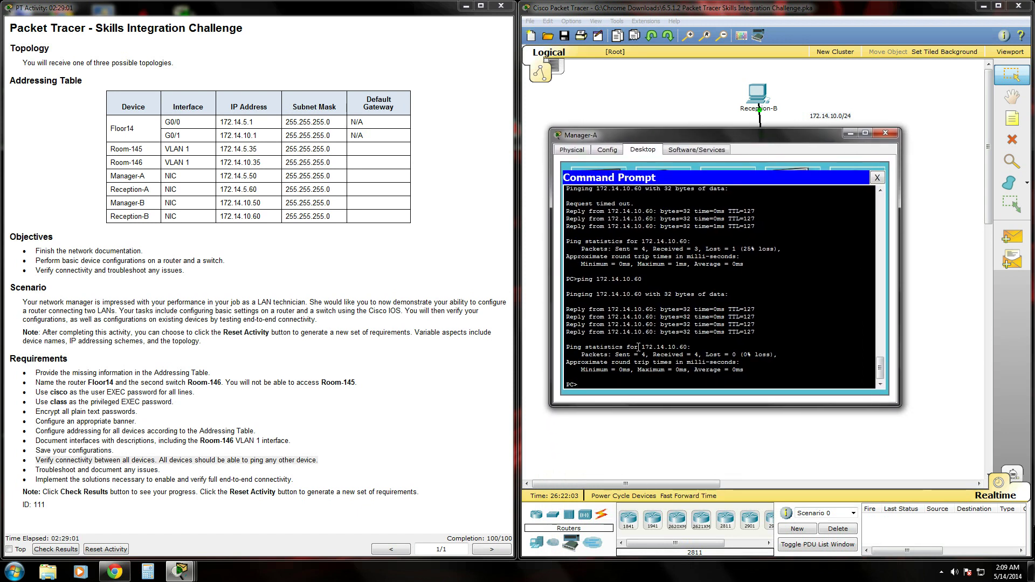